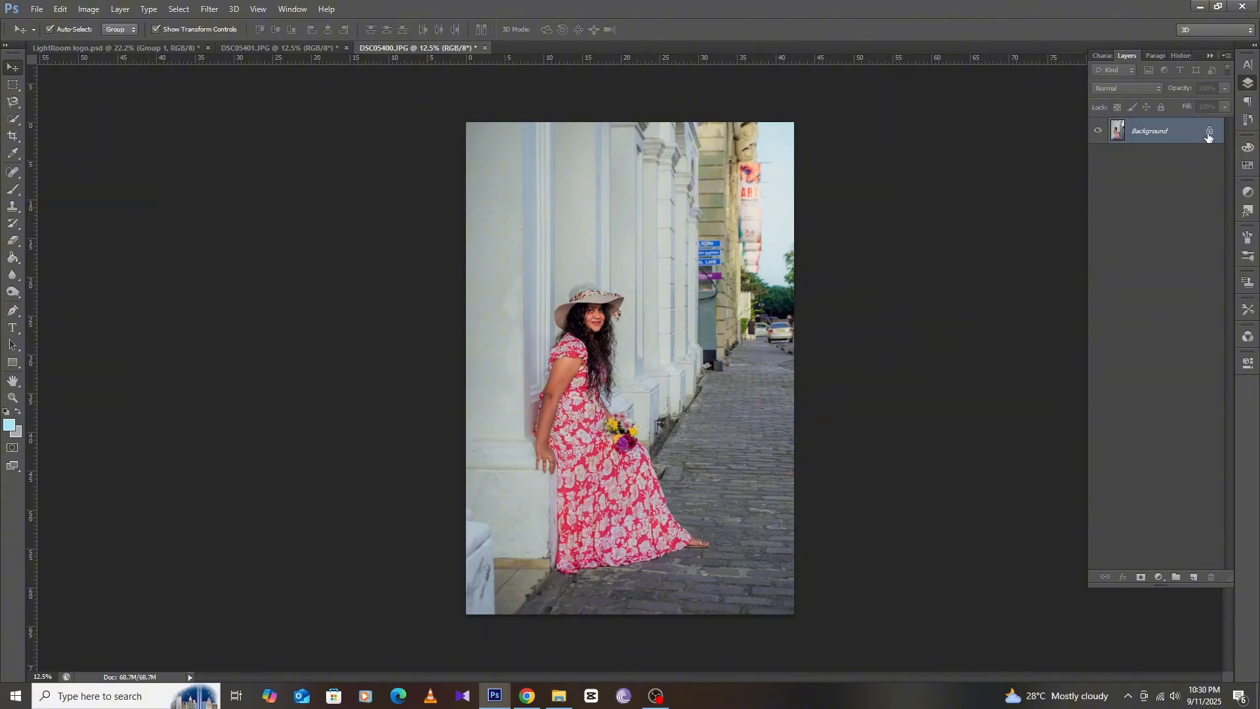
# Convert the locked Background into a regular editable layer
pyautogui.doubleClick(1206, 135)
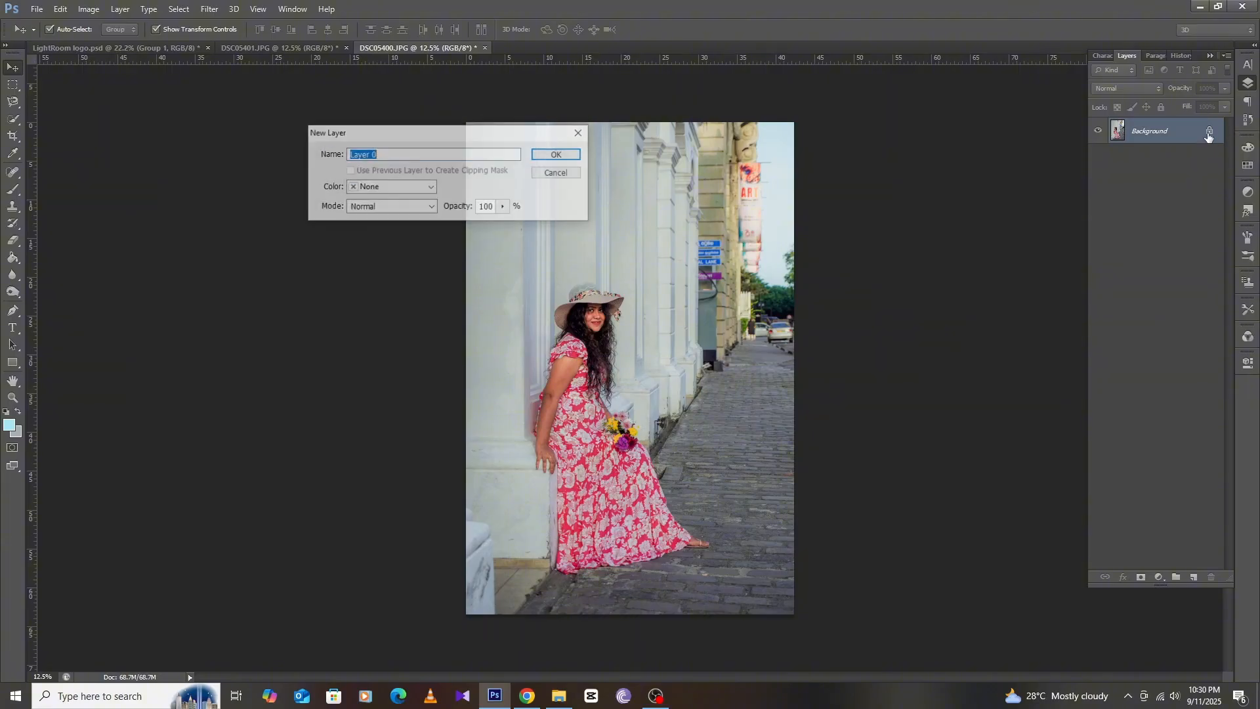
pyautogui.click(554, 155)
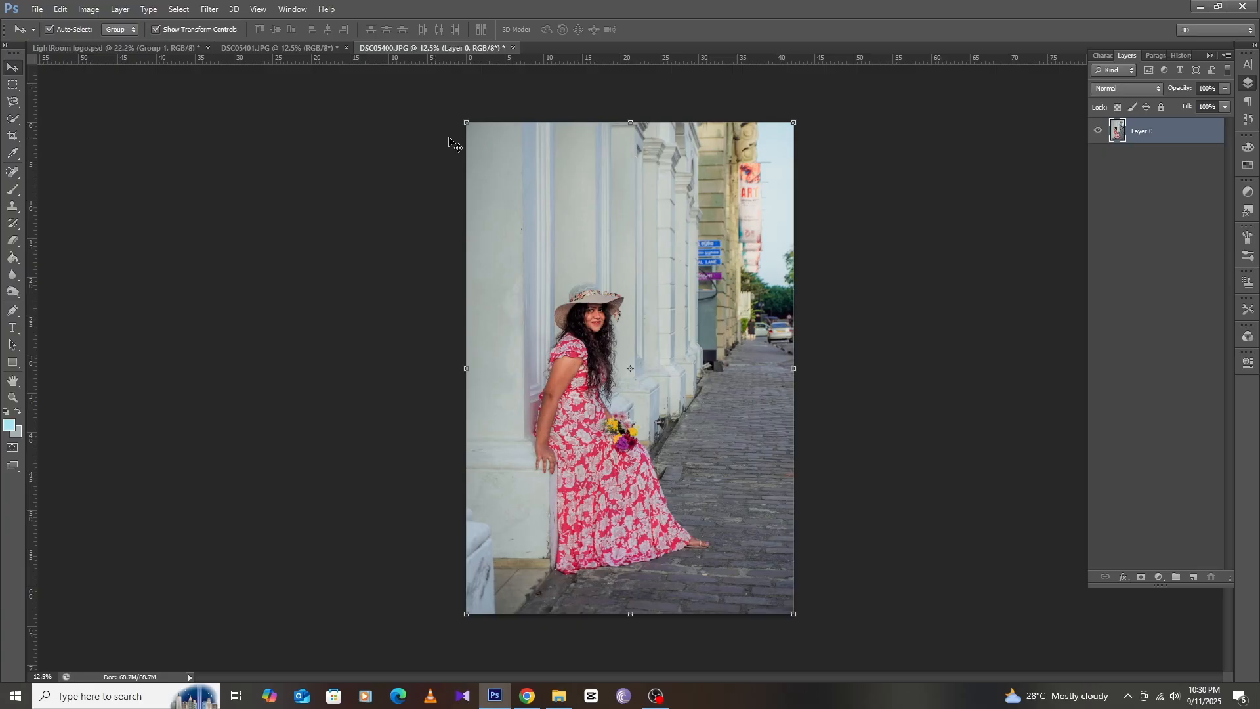
# Scale the photo down to about 72% and move it into the canvas's lower-left corner, then commit the transform
pyautogui.click(796, 120)
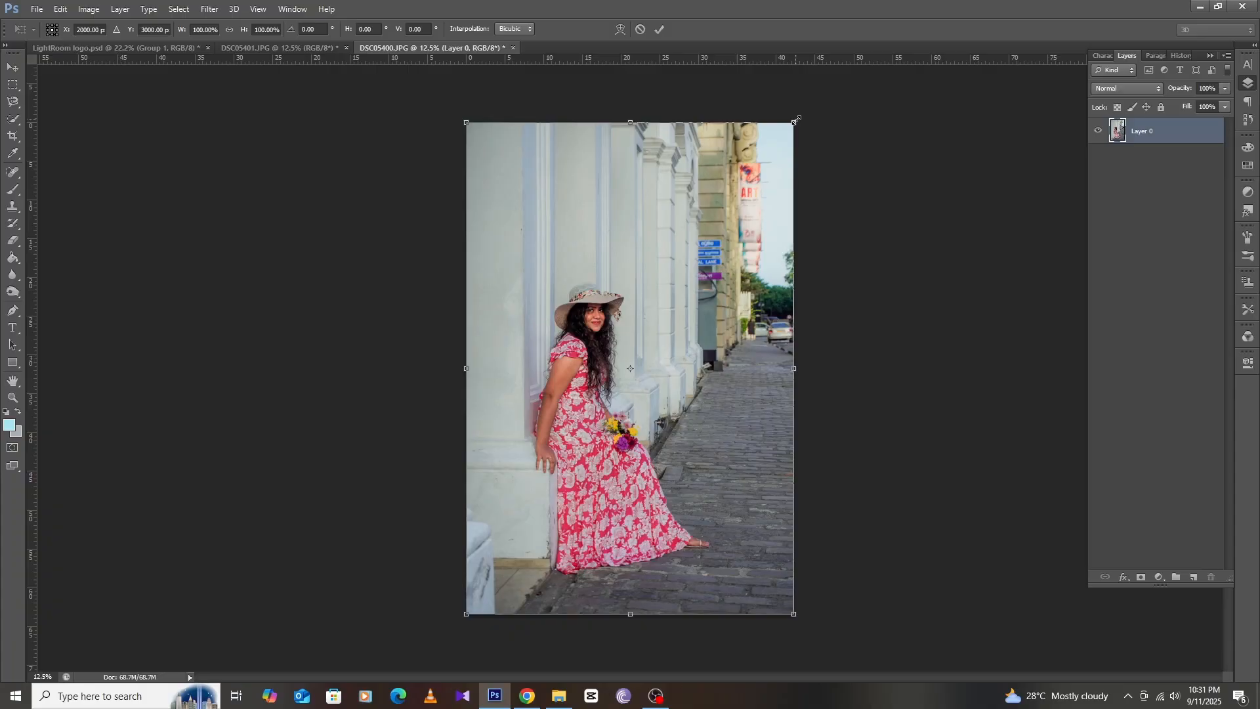
pyautogui.moveTo(795, 121); pyautogui.dragTo(740, 174)
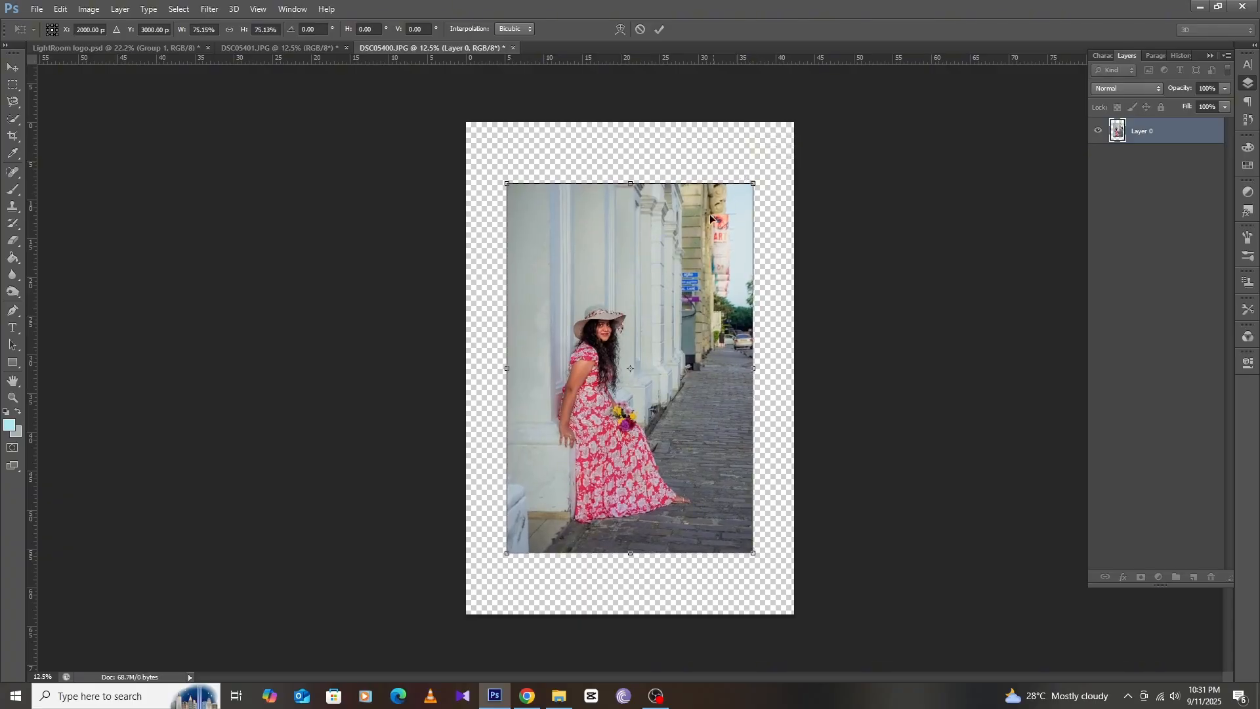
pyautogui.moveTo(669, 254); pyautogui.dragTo(626, 310)
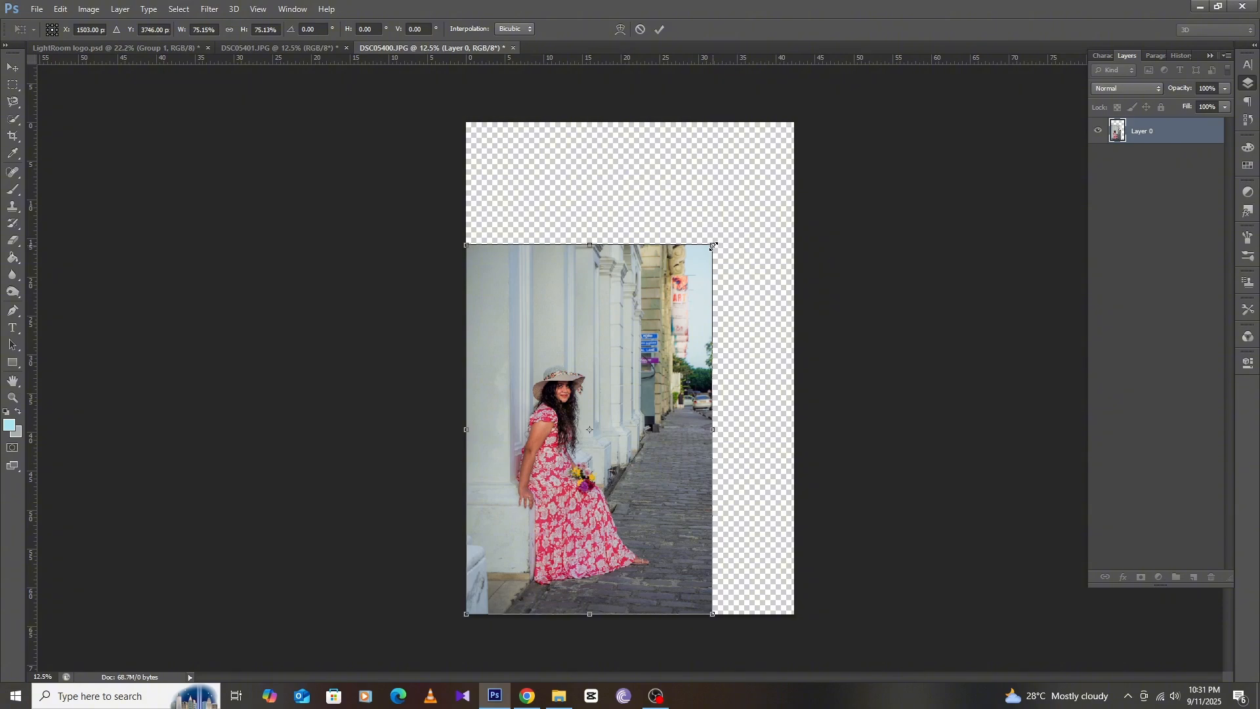
pyautogui.moveTo(713, 247); pyautogui.dragTo(706, 252)
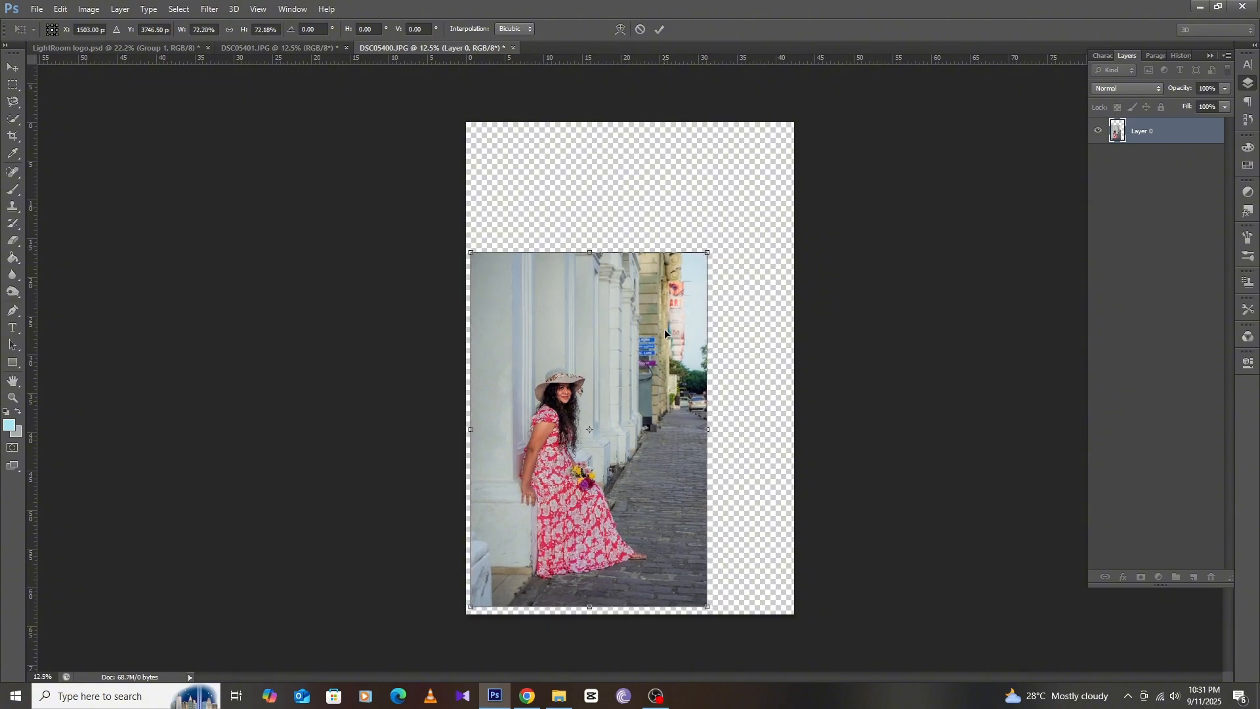
pyautogui.moveTo(664, 329); pyautogui.dragTo(659, 336)
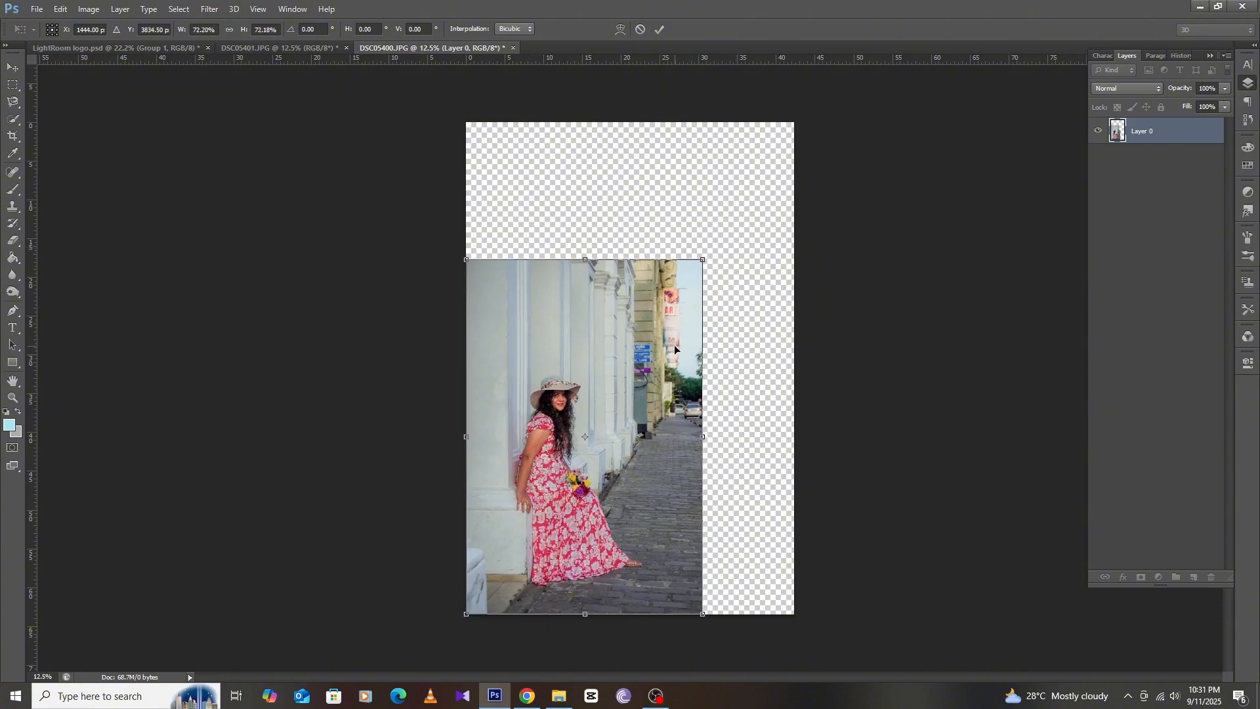
pyautogui.press('Return')
pyautogui.click(712, 220)
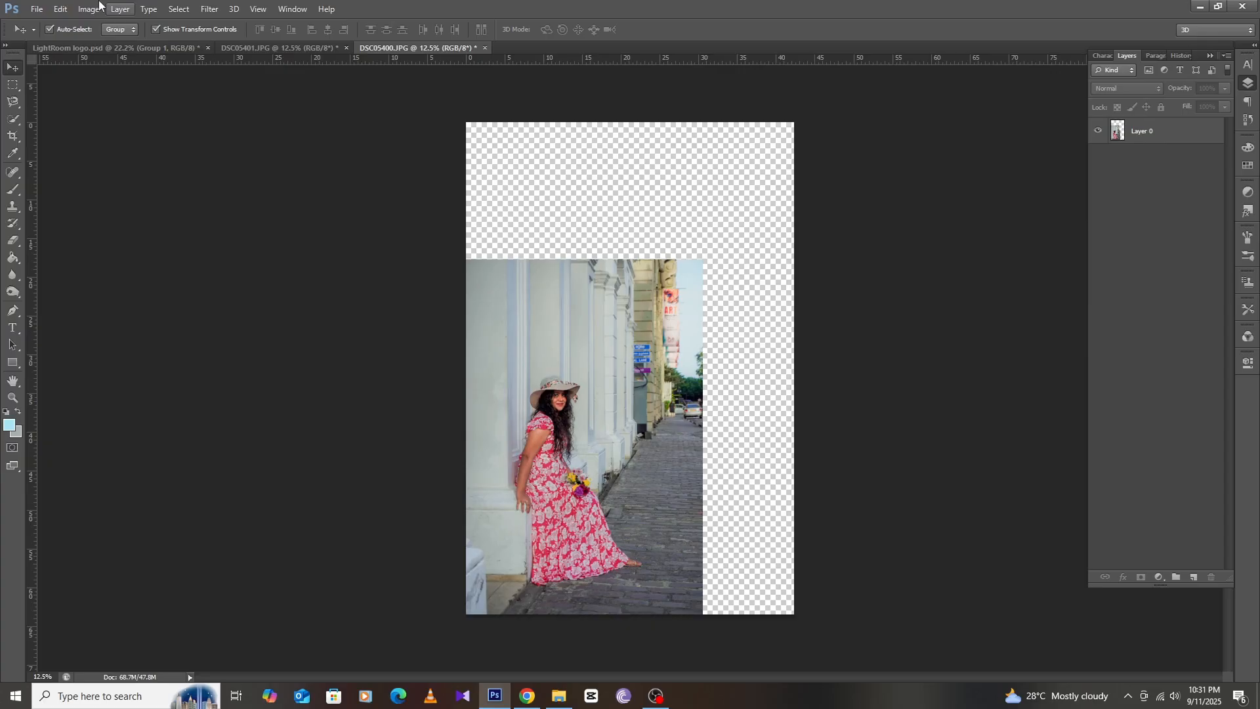
# Save the edited image as a JPEG file with Save As
pyautogui.click(37, 8)
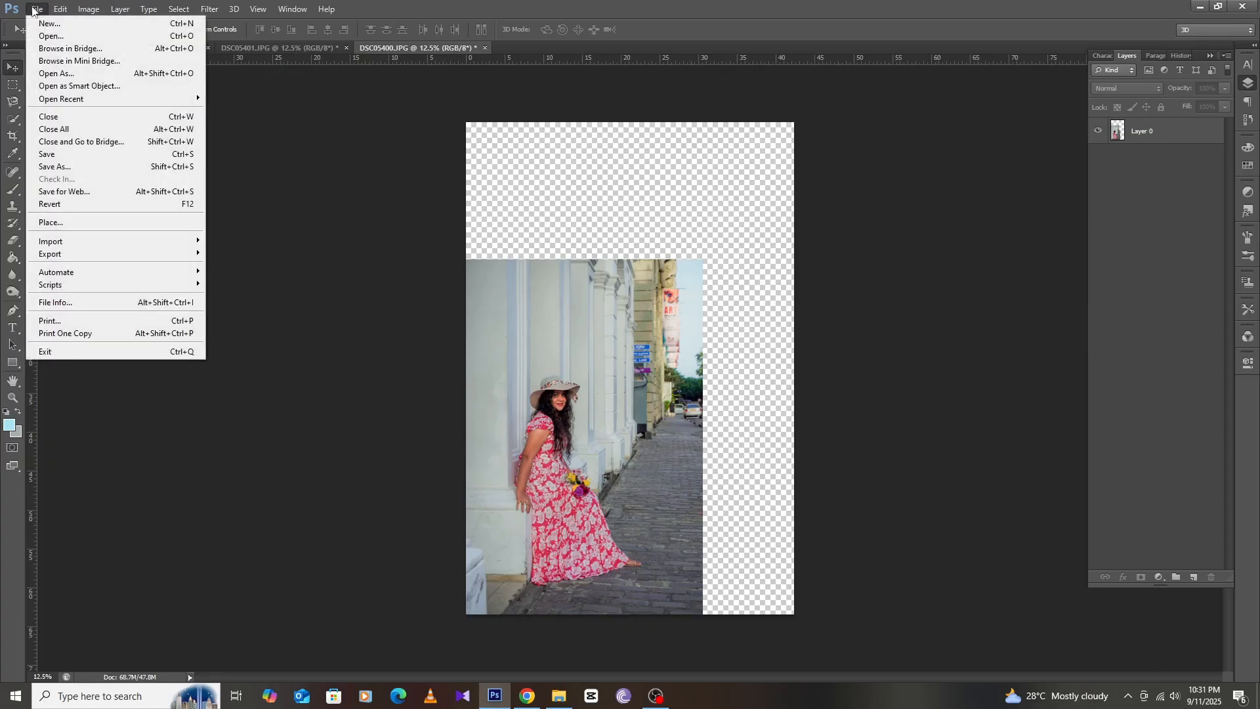
pyautogui.click(43, 167)
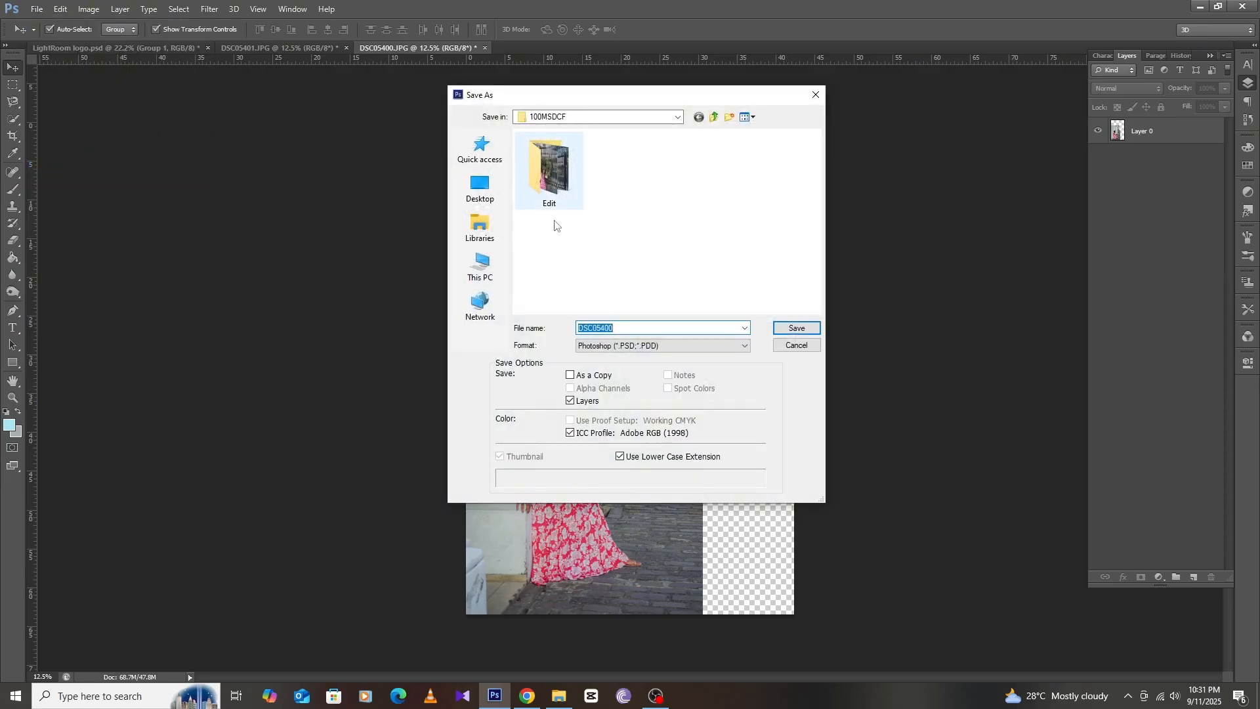
pyautogui.click(625, 346)
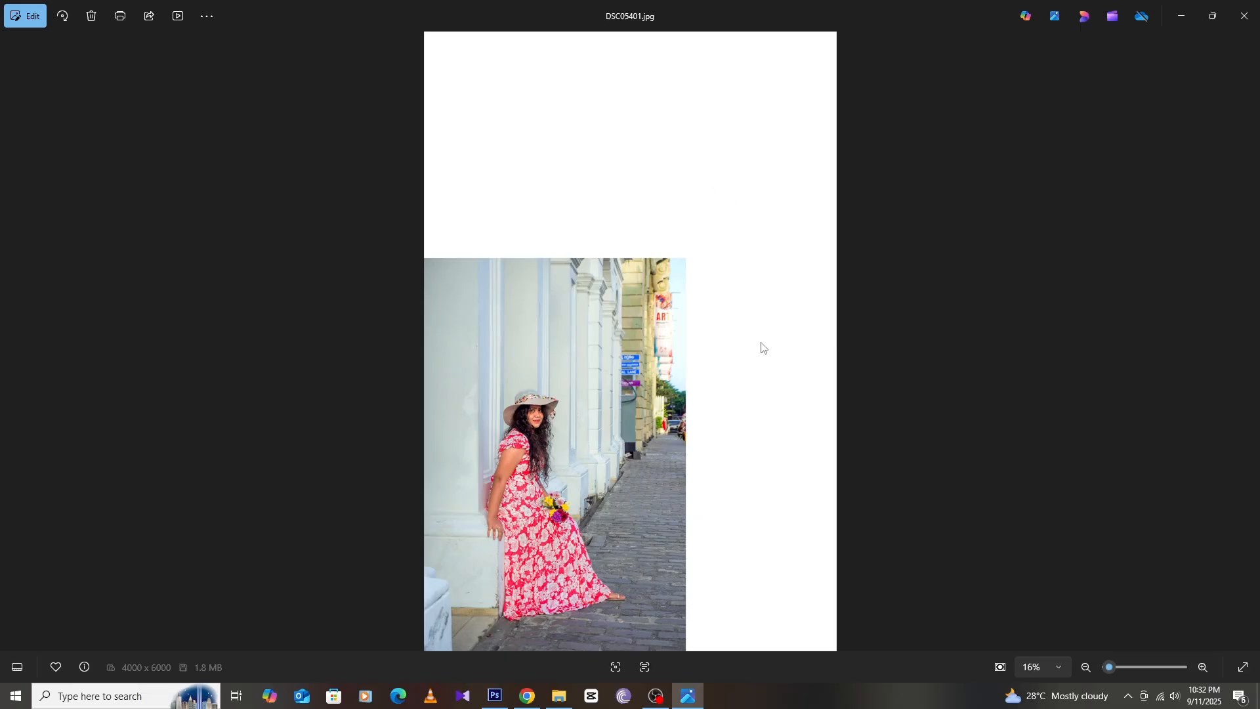
# Switch to Chrome and open Adobe Firefly from the bookmarks
pyautogui.click(527, 696)
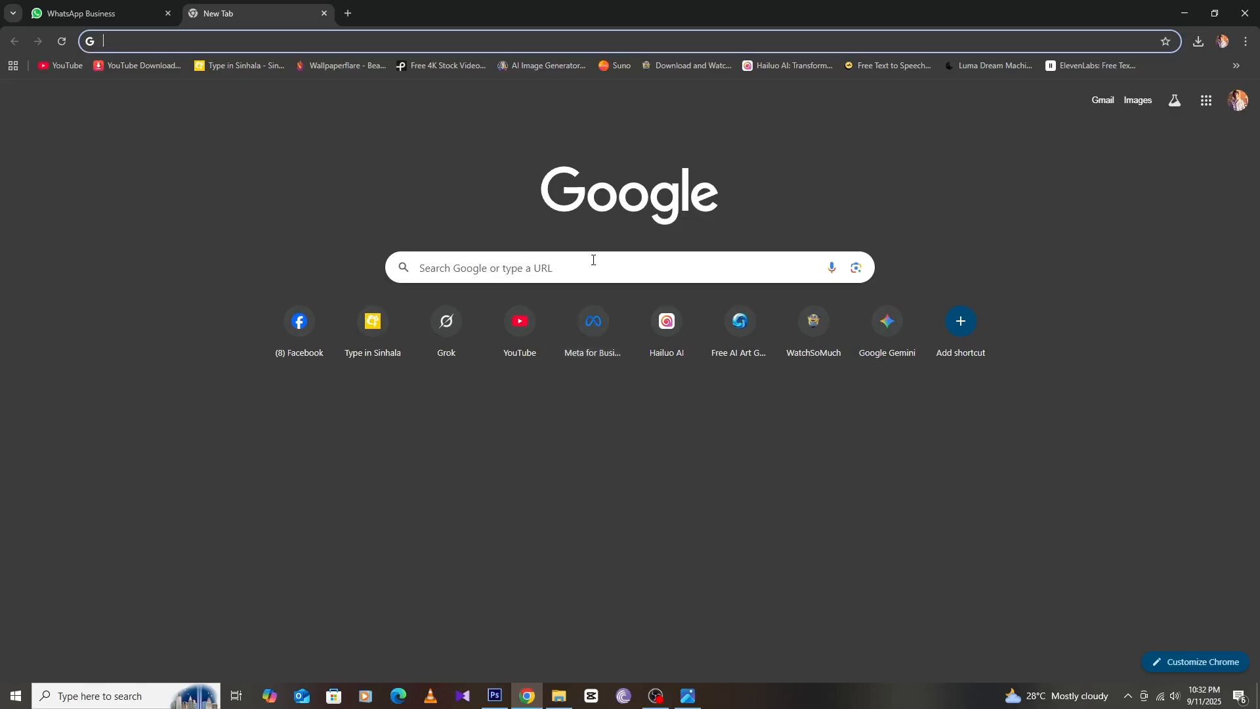
pyautogui.click(1237, 66)
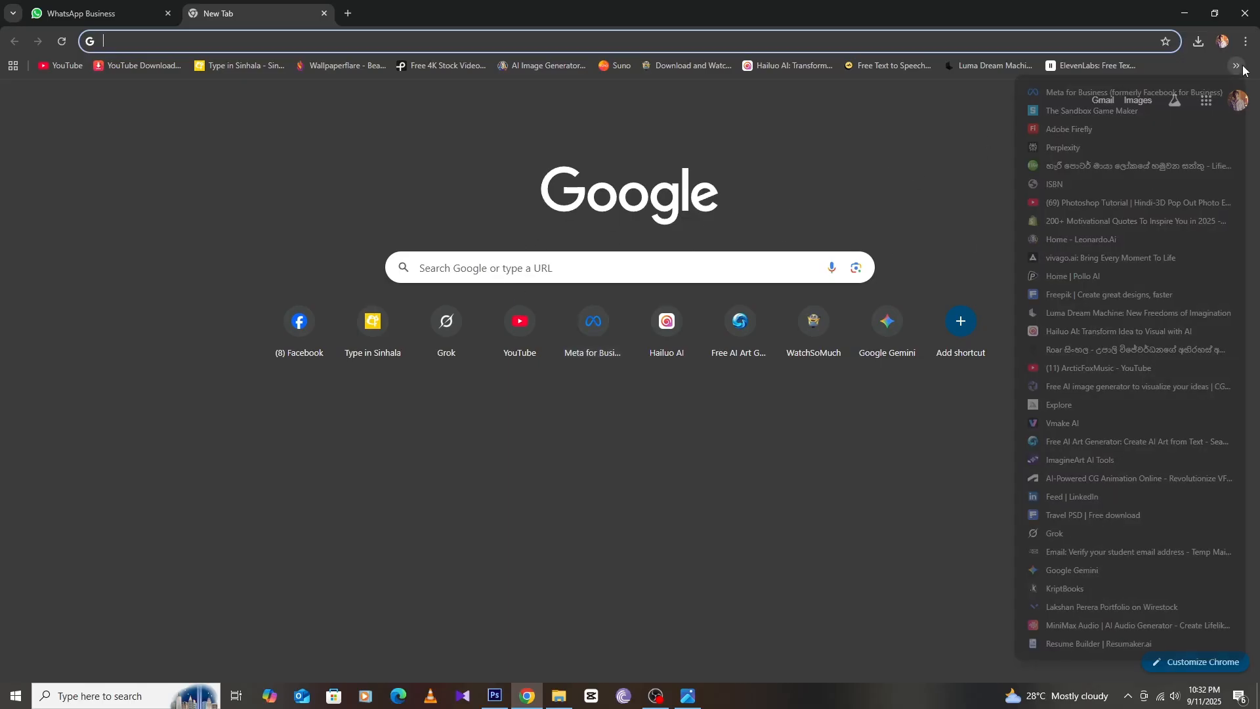
pyautogui.click(1123, 129)
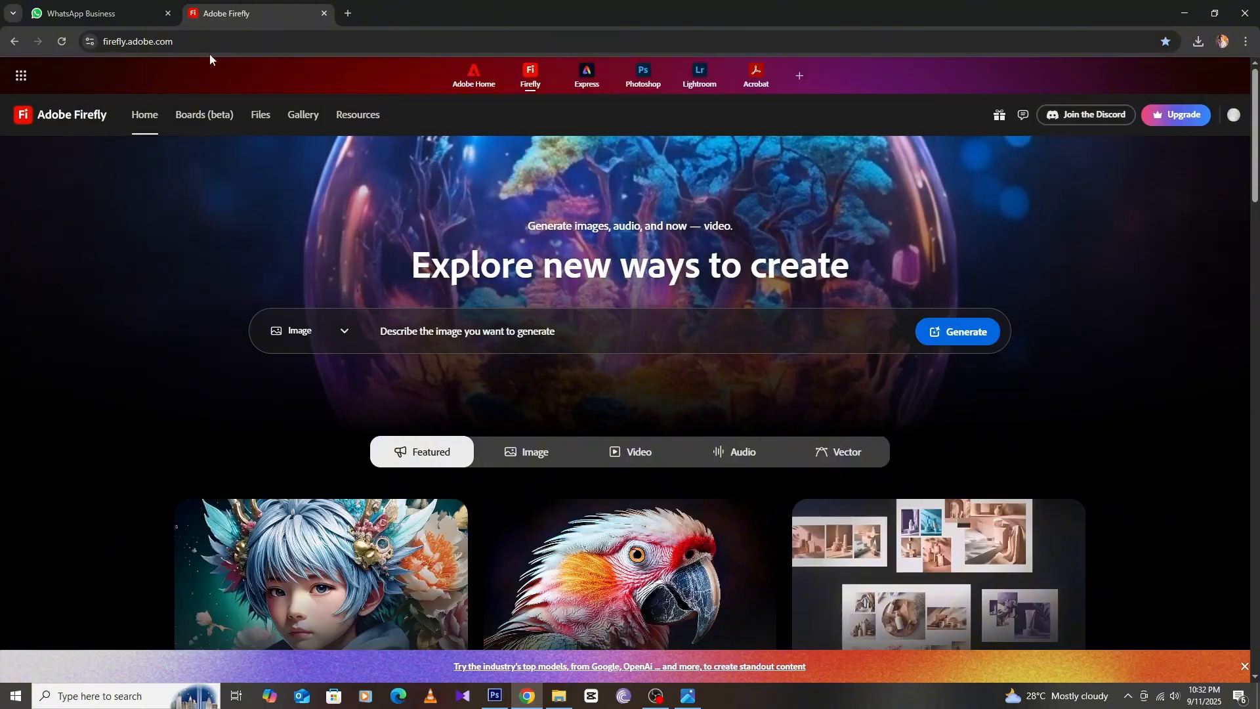
# Browse Firefly's Image features and check the account's remaining generation credits
pyautogui.moveTo(173, 41); pyautogui.dragTo(223, 54)
pyautogui.scroll(-3, 611, 328)
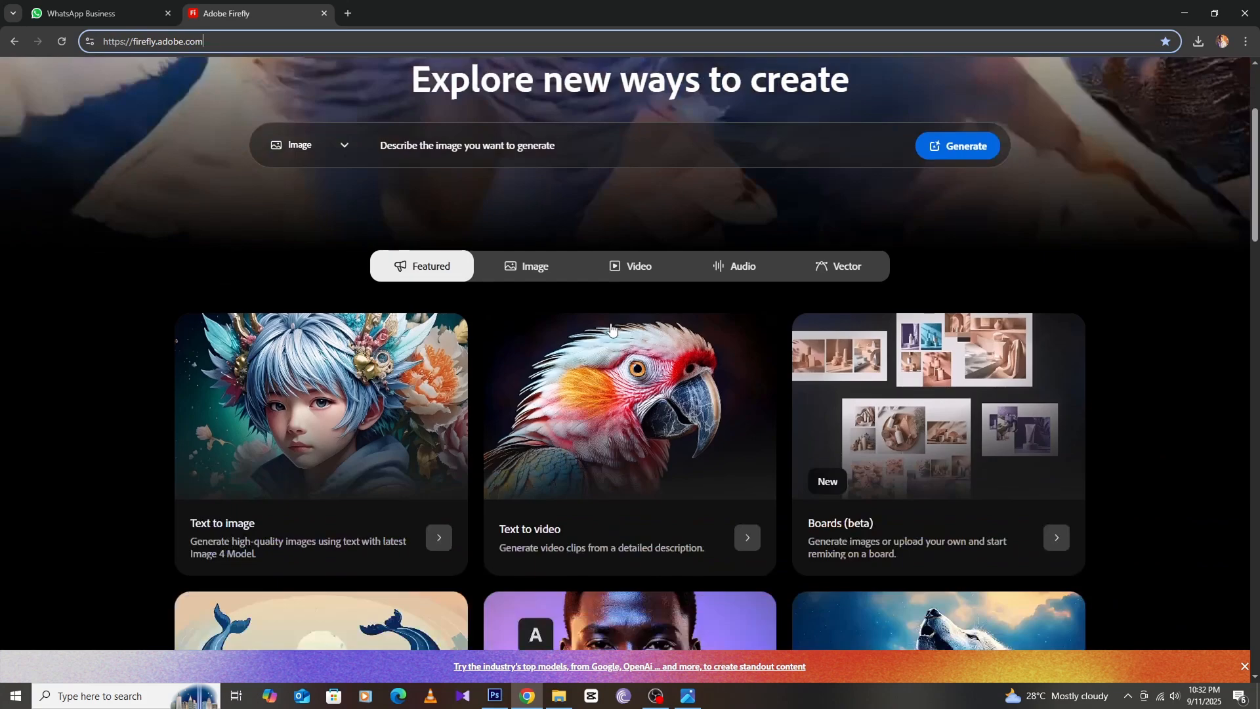
pyautogui.click(535, 266)
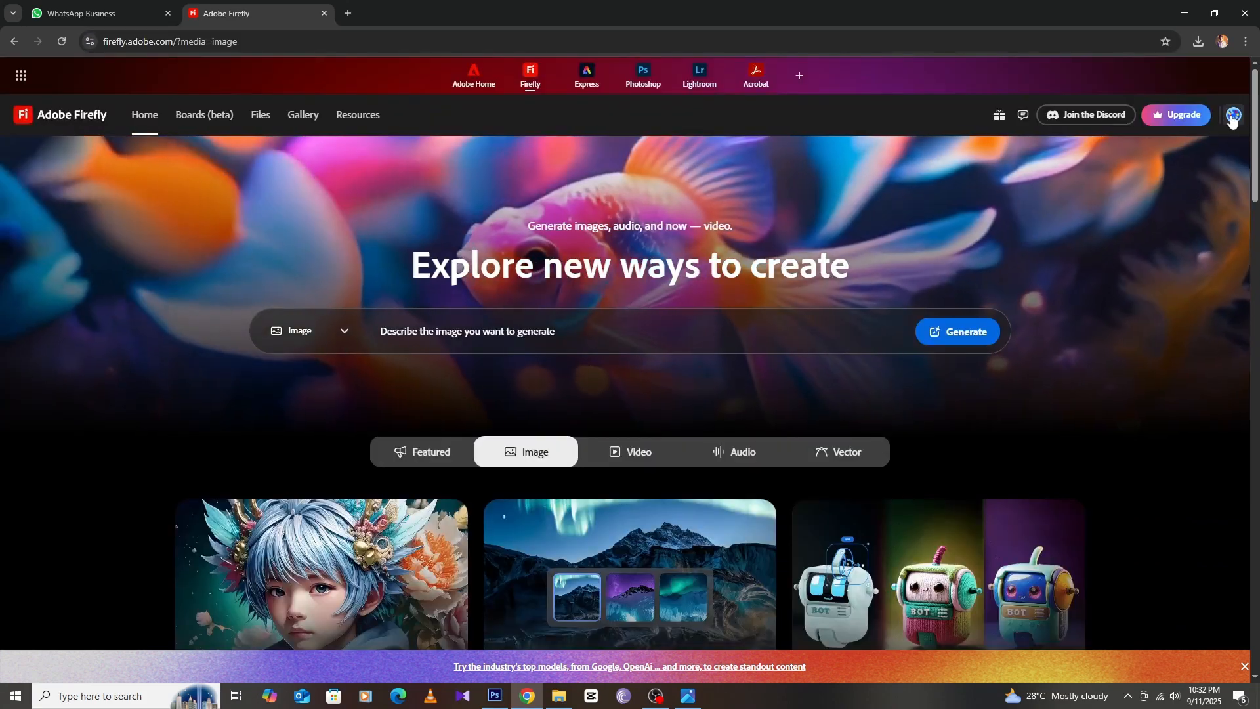
pyautogui.click(1232, 117)
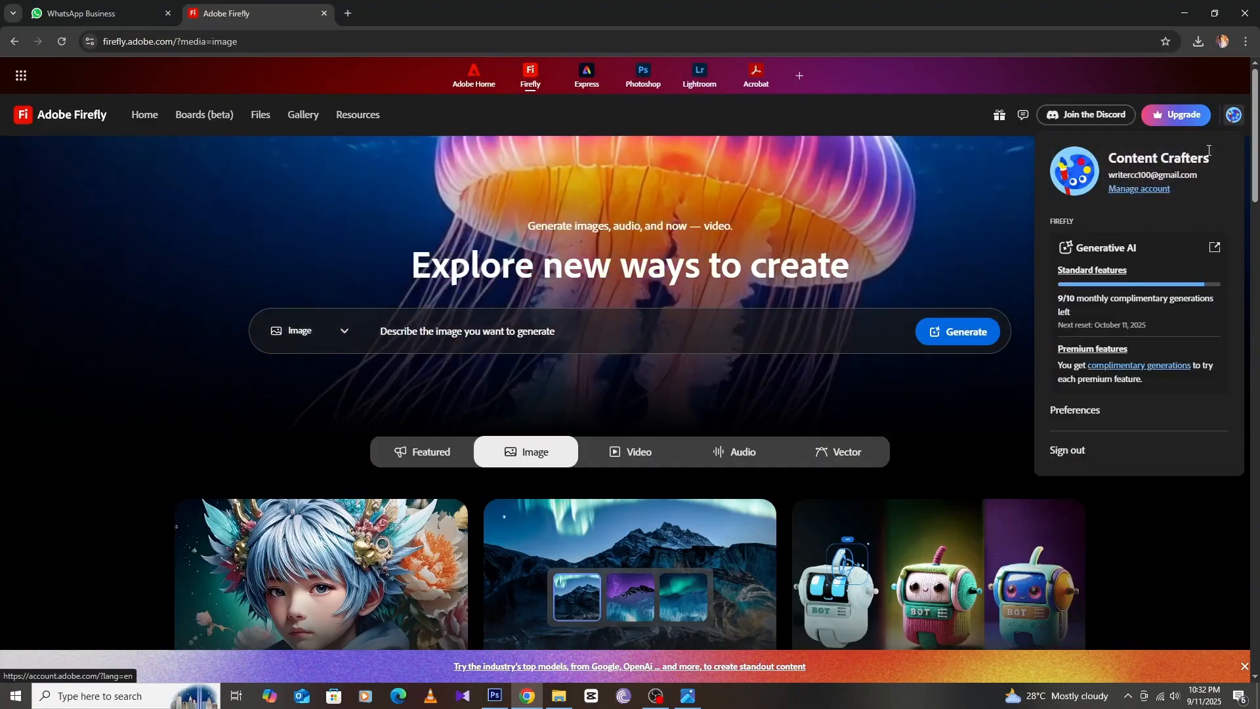
pyautogui.click(983, 227)
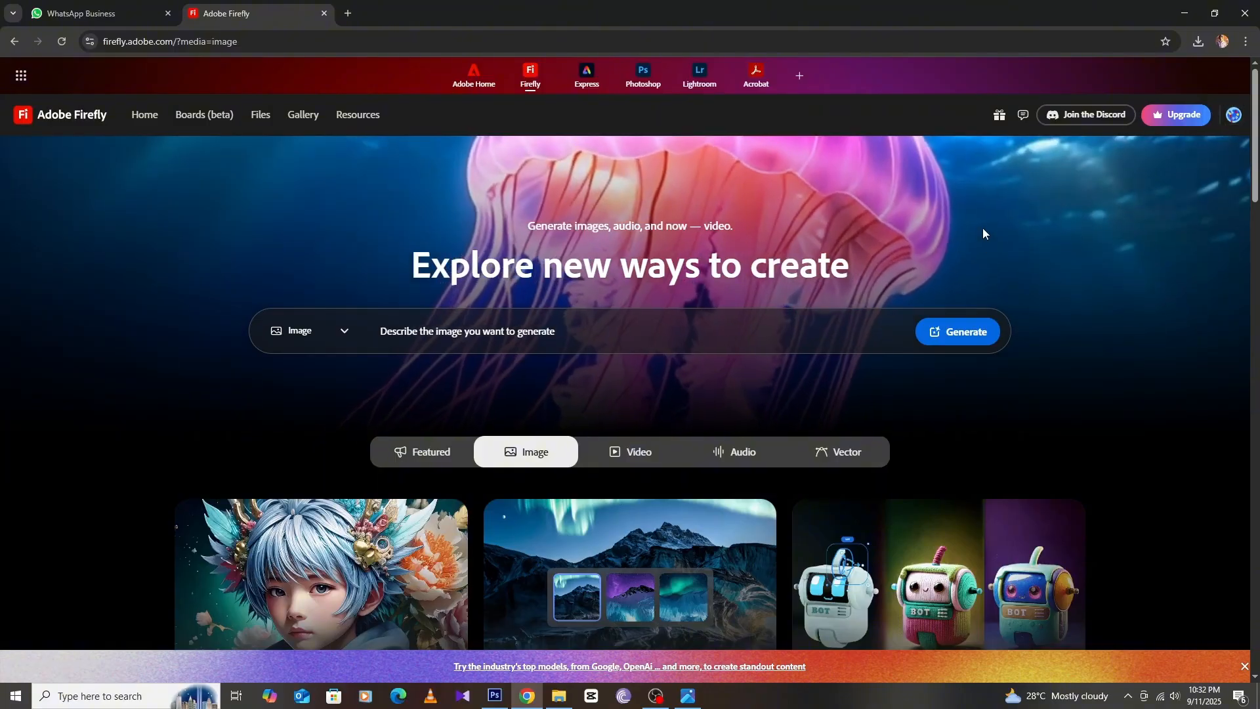
# Open the Generative fill tool from the Image features
pyautogui.scroll(-1, 983, 227)
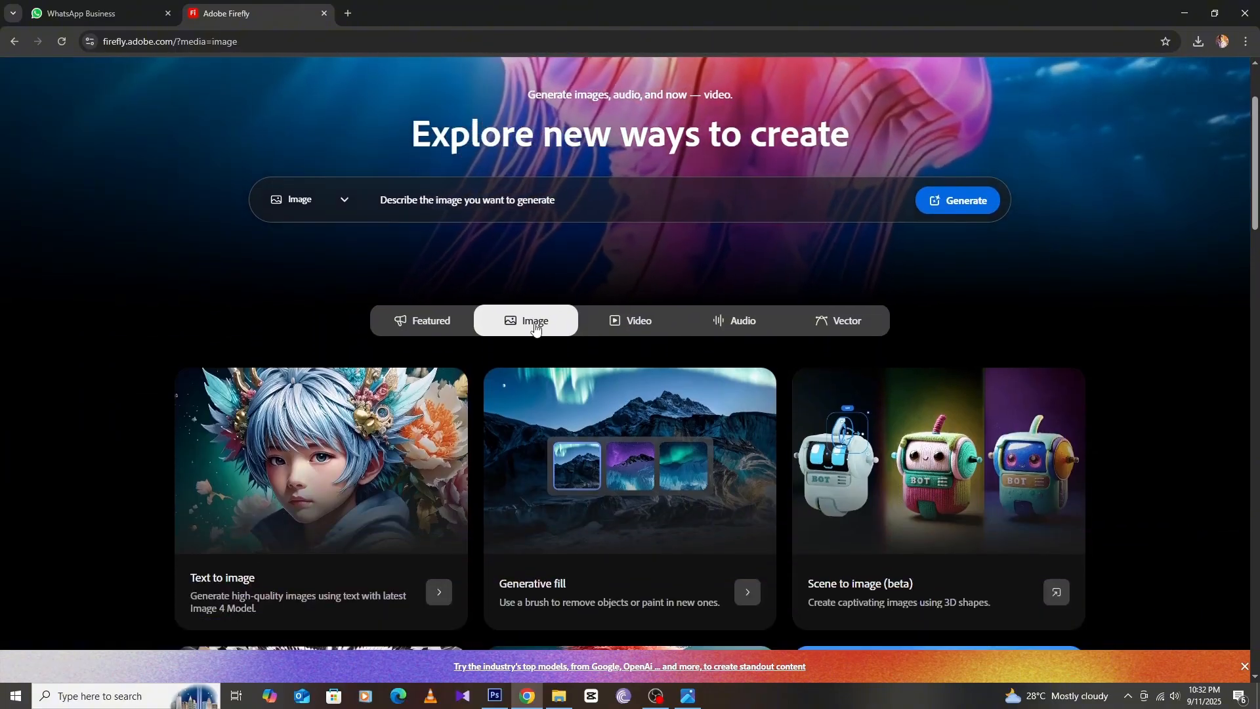
pyautogui.scroll(-4, 657, 387)
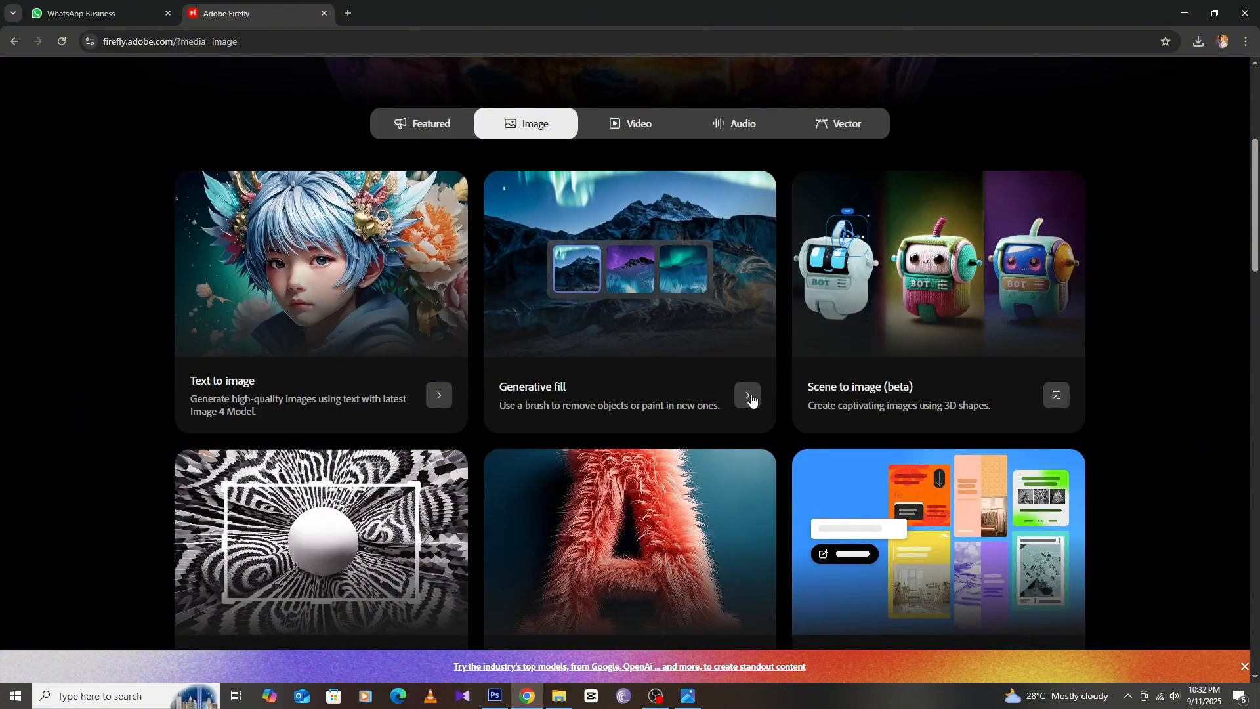
pyautogui.click(748, 396)
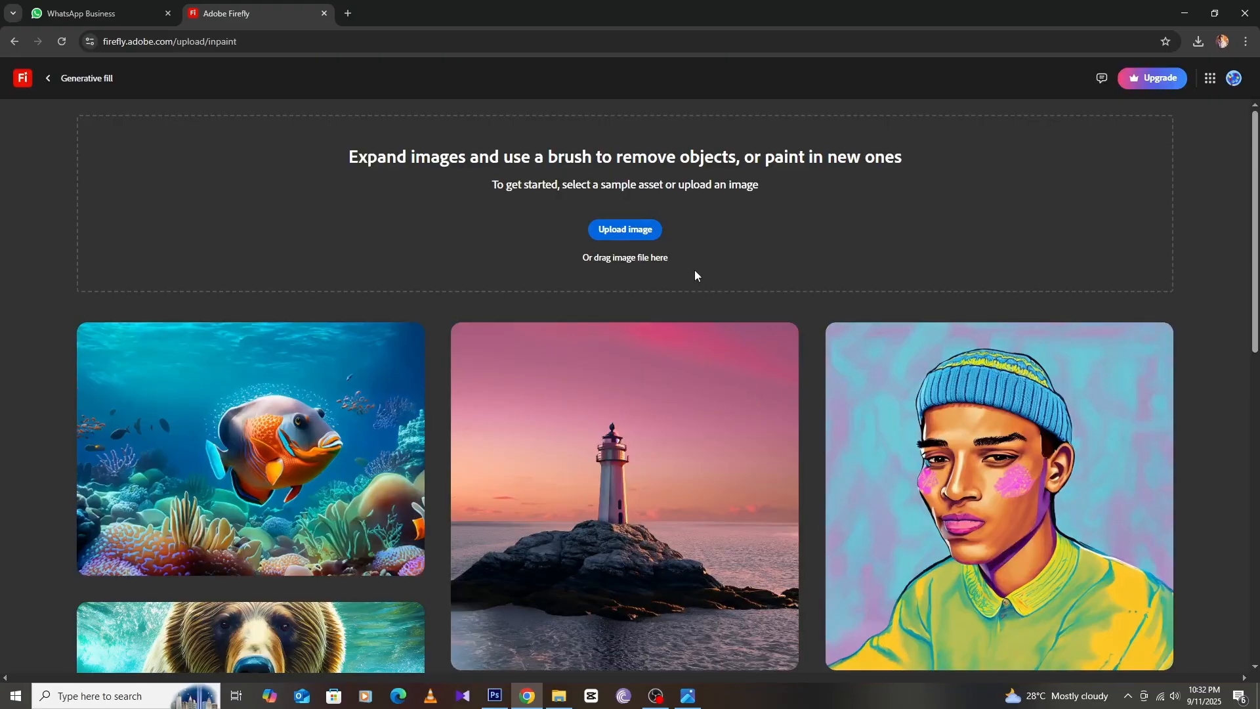
# Upload the saved photo DSC05401 into Generative fill
pyautogui.click(633, 241)
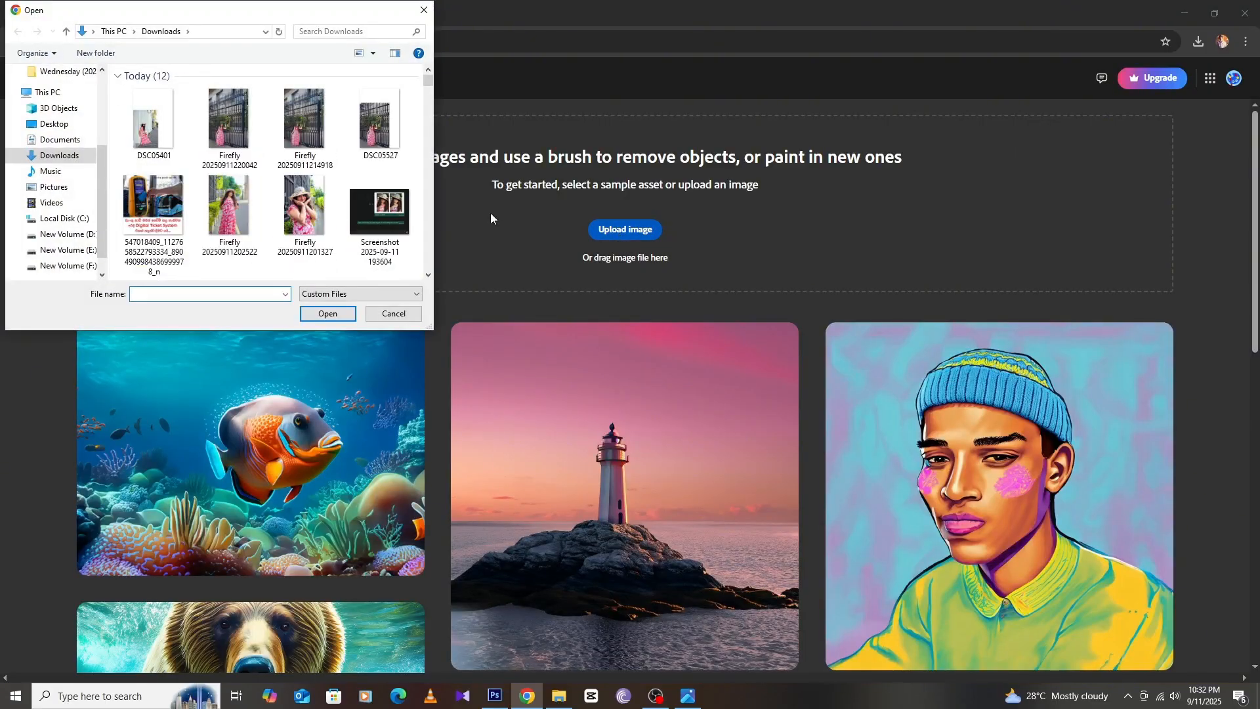
pyautogui.doubleClick(150, 138)
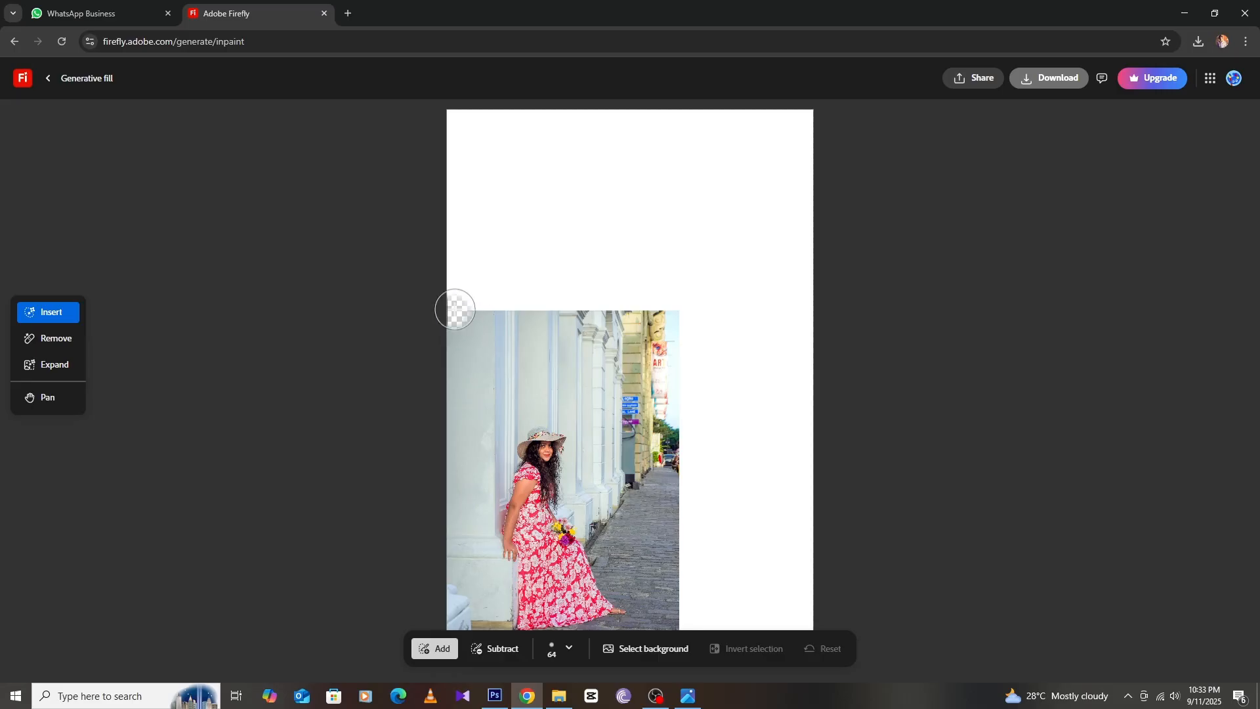
# With the Insert brush, paint over the photo's top edge and the street signs on the building
pyautogui.moveTo(455, 309)
pyautogui.mouseDown()
pyautogui.moveTo(675, 307)
pyautogui.moveTo(686, 461)
pyautogui.moveTo(672, 445)
pyautogui.moveTo(667, 456)
pyautogui.moveTo(680, 414)
pyautogui.moveTo(680, 400)
pyautogui.moveTo(669, 426)
pyautogui.moveTo(669, 337)
pyautogui.moveTo(686, 629)
pyautogui.moveTo(697, 589)
pyautogui.moveTo(680, 304)
pyautogui.moveTo(571, 287)
pyautogui.moveTo(449, 313)
pyautogui.mouseUp()
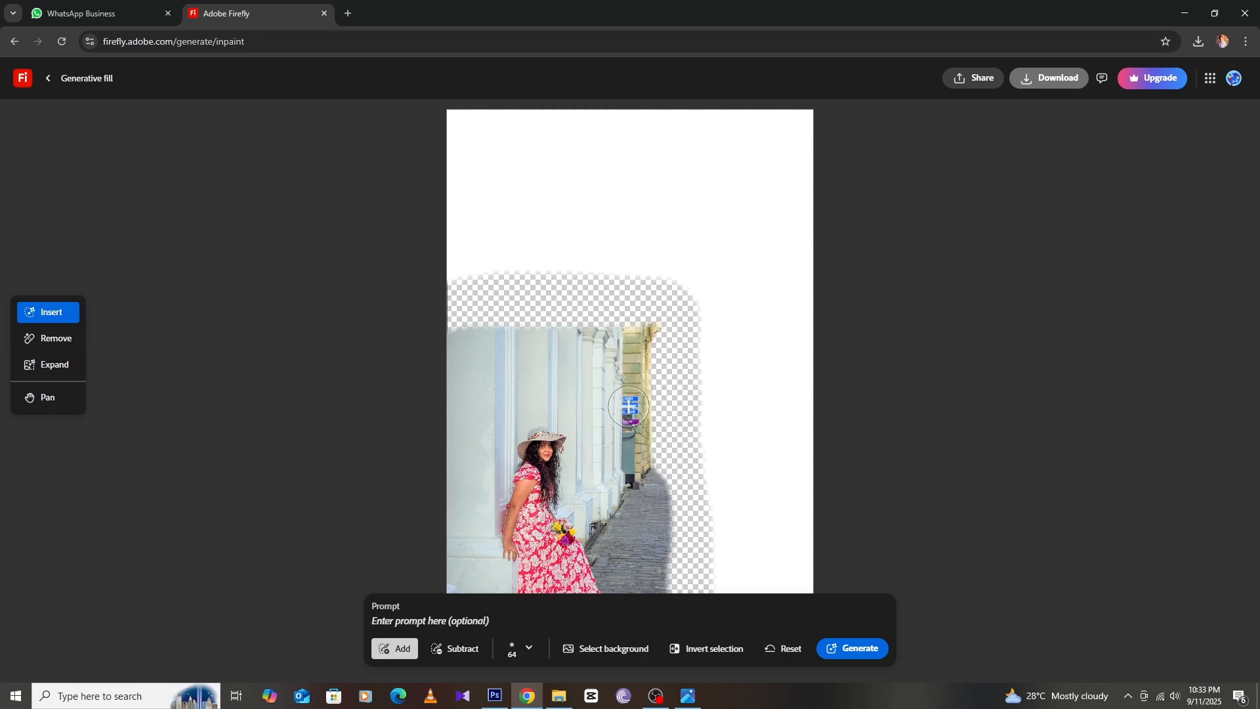
pyautogui.scroll(5, 629, 407)
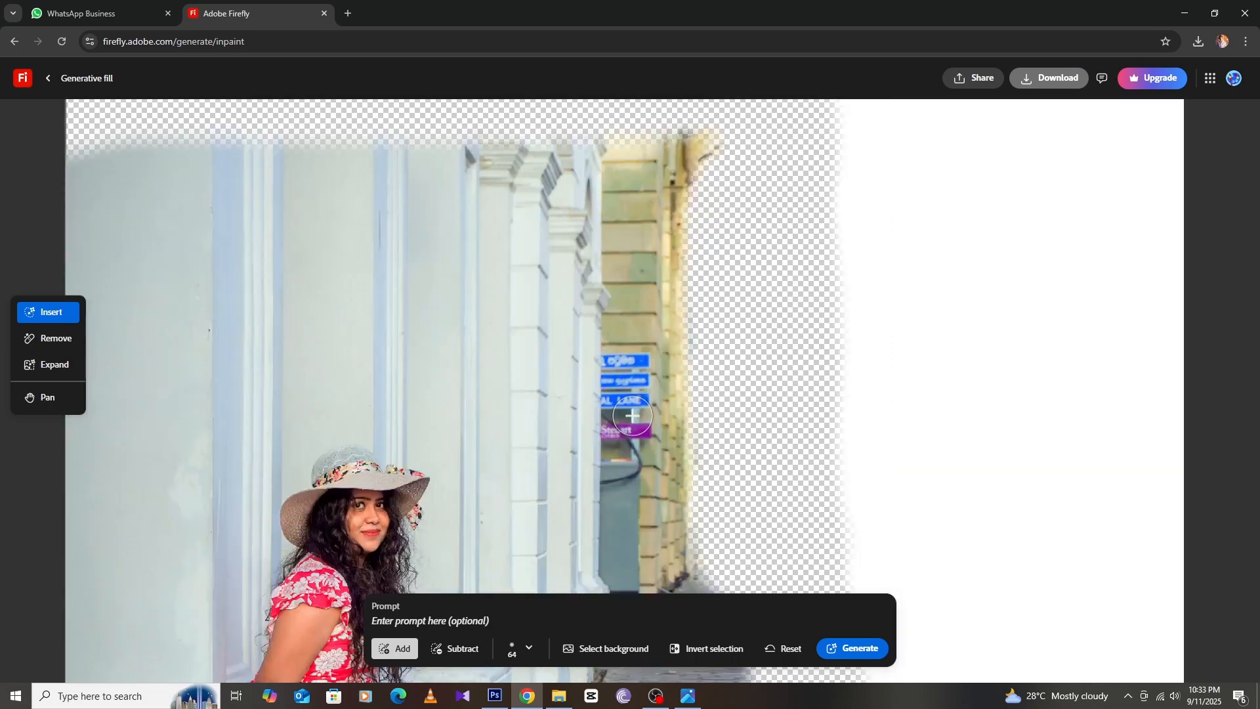
pyautogui.moveTo(613, 357)
pyautogui.mouseDown()
pyautogui.moveTo(641, 371)
pyautogui.moveTo(635, 455)
pyautogui.moveTo(617, 474)
pyautogui.moveTo(614, 384)
pyautogui.mouseUp()
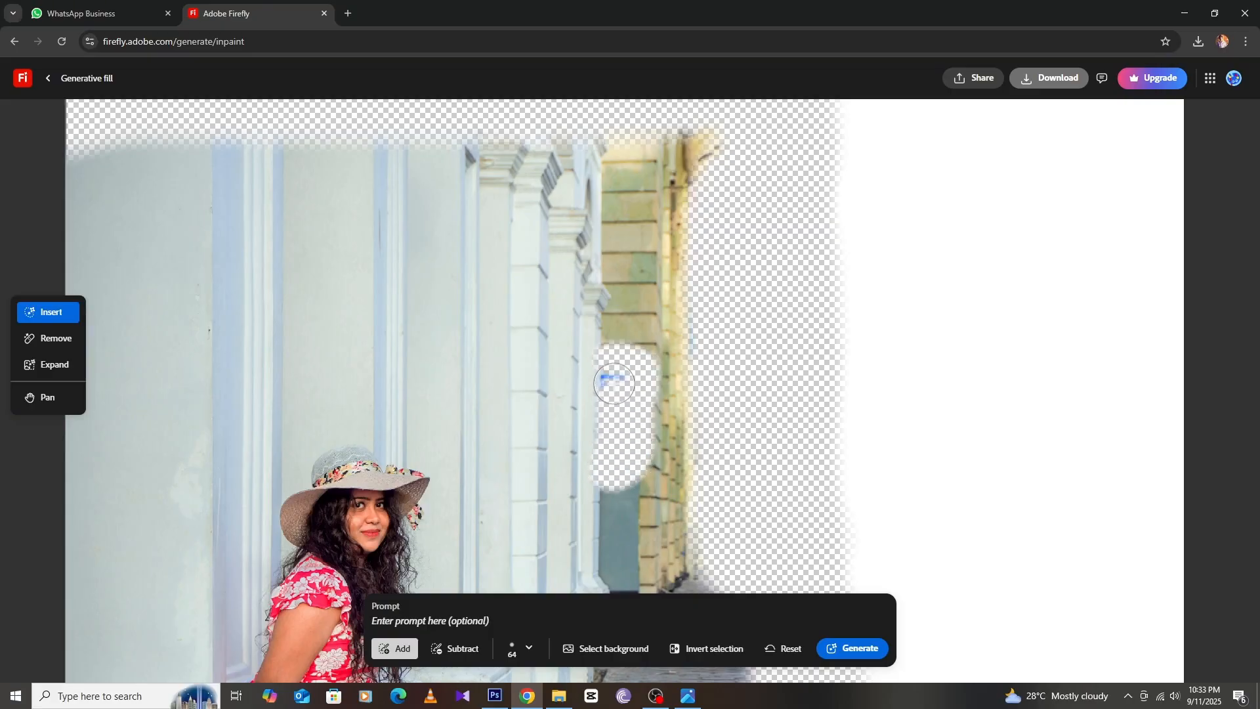
pyautogui.scroll(-2, 628, 407)
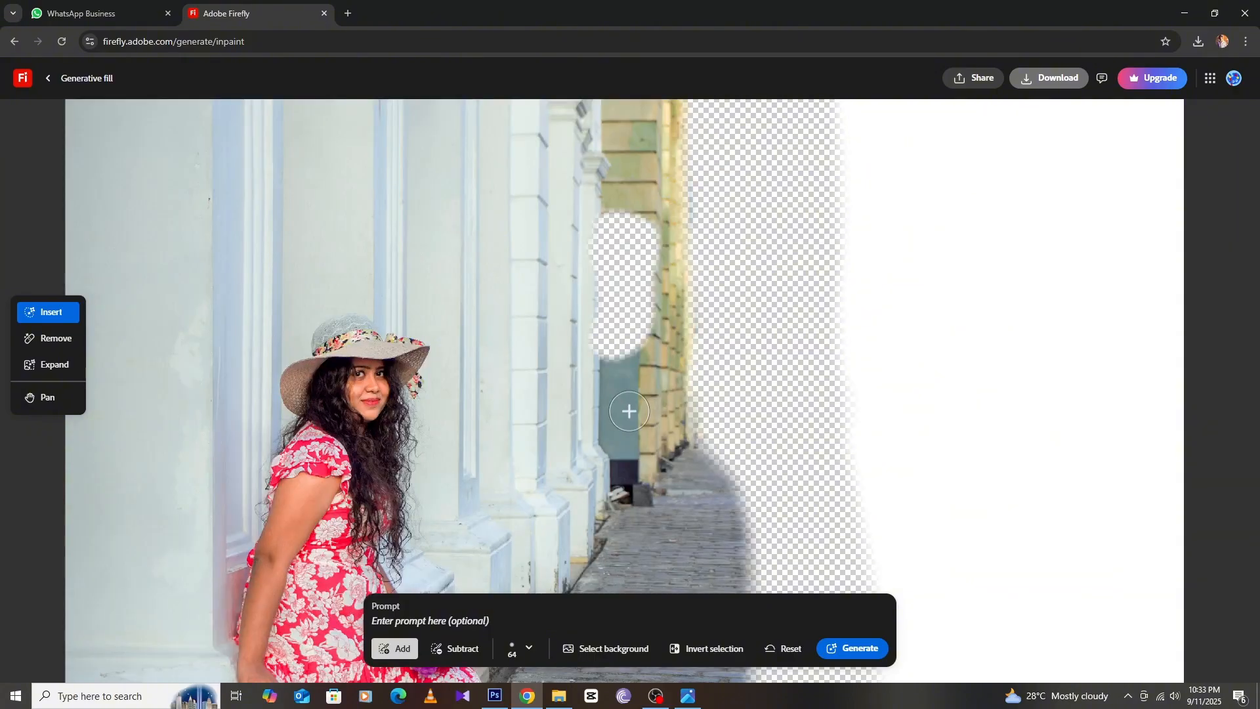
pyautogui.scroll(-1, 629, 411)
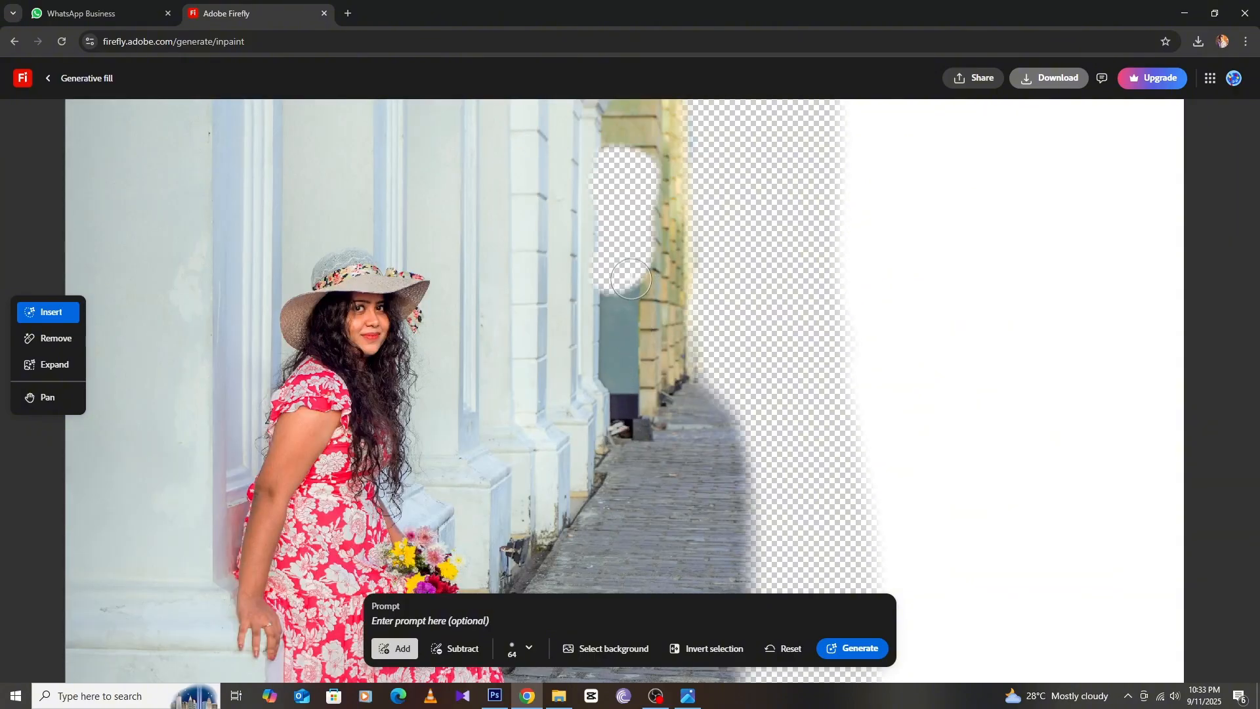
pyautogui.moveTo(631, 279)
pyautogui.mouseDown()
pyautogui.moveTo(630, 421)
pyautogui.moveTo(613, 368)
pyautogui.moveTo(620, 275)
pyautogui.mouseUp()
# Brush the white margin to the right of the street into the fill area
pyautogui.scroll(-5, 621, 276)
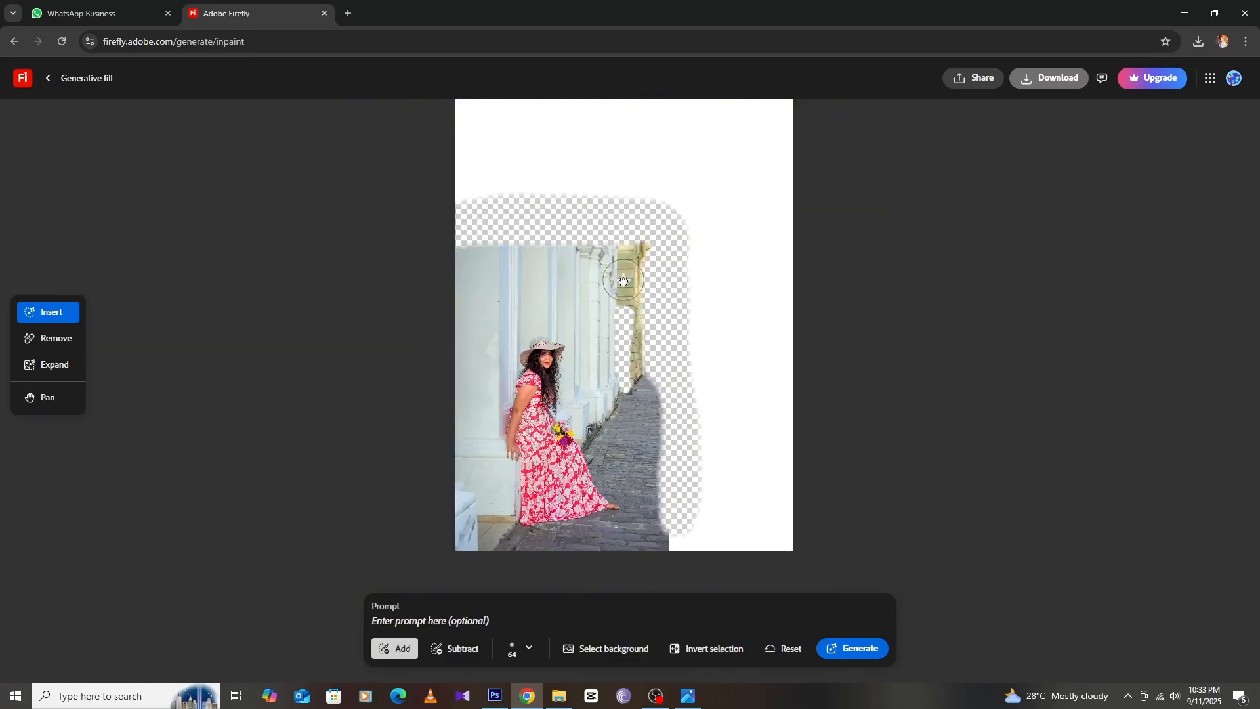
pyautogui.scroll(1, 624, 280)
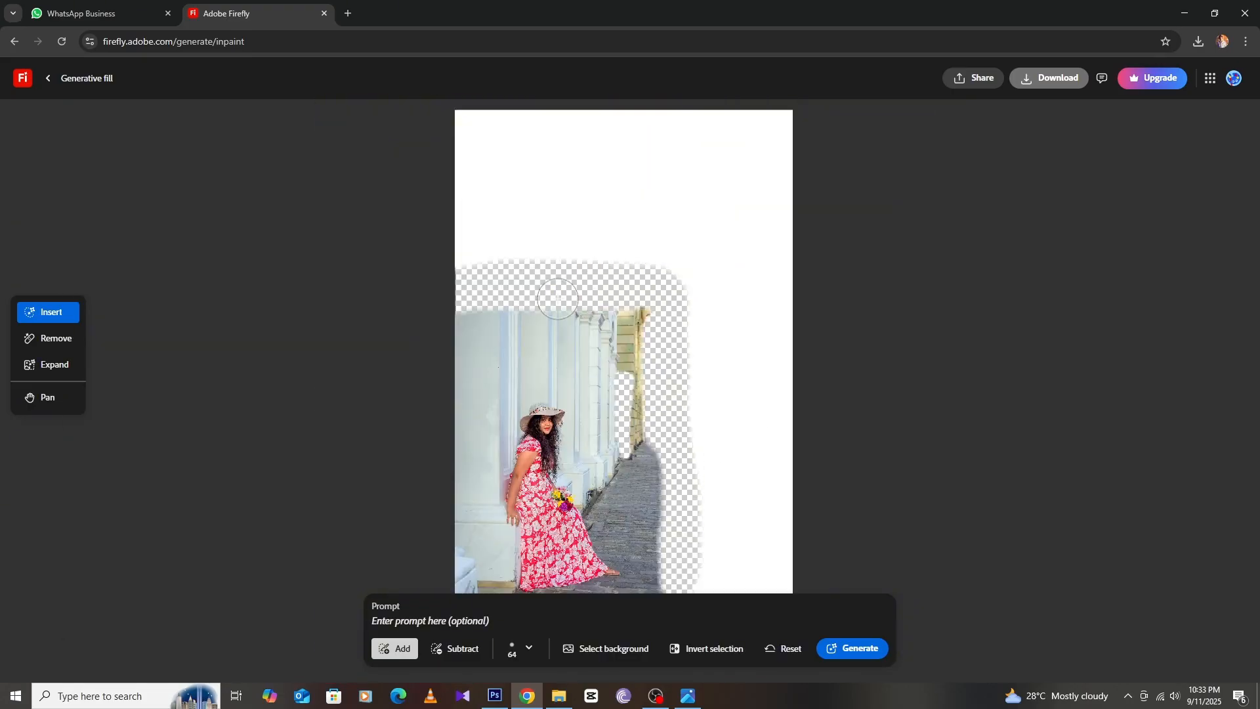
pyautogui.scroll(-1, 642, 428)
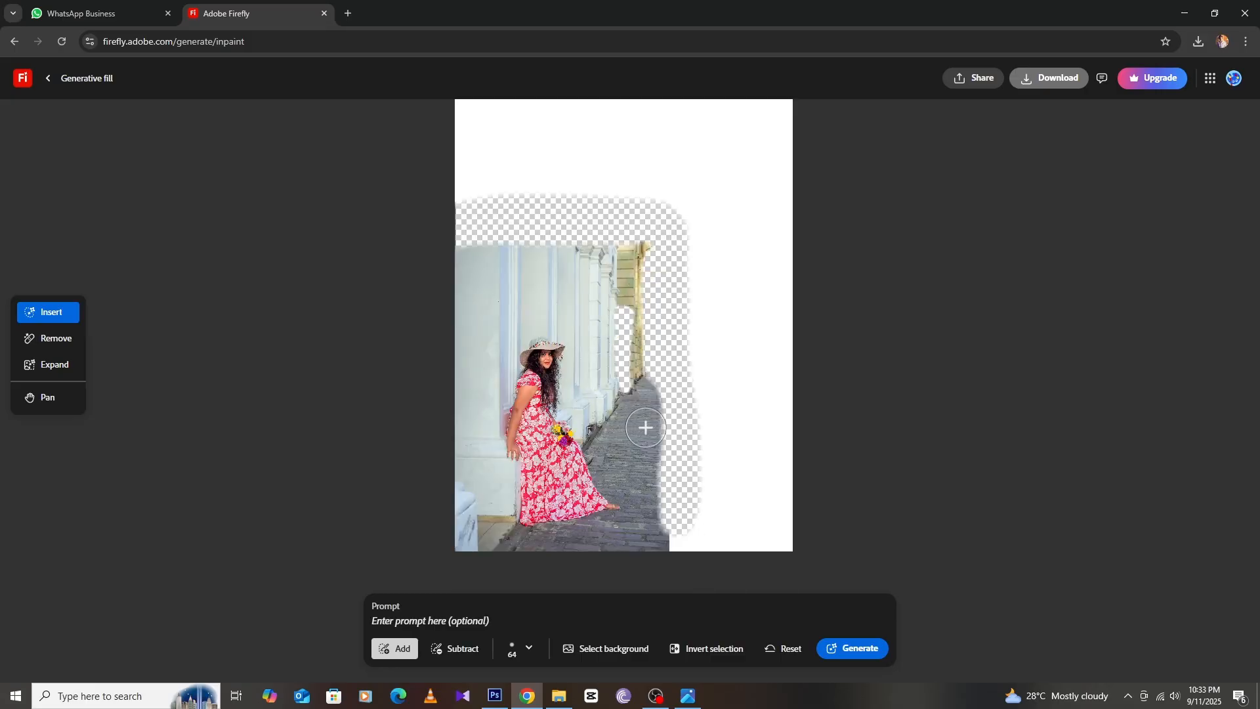
pyautogui.moveTo(676, 494)
pyautogui.mouseDown()
pyautogui.moveTo(675, 553)
pyautogui.moveTo(690, 551)
pyautogui.mouseUp()
pyautogui.moveTo(783, 552)
pyautogui.mouseDown()
pyautogui.moveTo(794, 528)
pyautogui.moveTo(794, 227)
pyautogui.moveTo(786, 209)
pyautogui.moveTo(653, 210)
pyautogui.moveTo(685, 224)
pyautogui.moveTo(695, 271)
pyautogui.moveTo(699, 551)
pyautogui.moveTo(697, 485)
pyautogui.moveTo(704, 528)
pyautogui.moveTo(715, 455)
pyautogui.moveTo(736, 563)
pyautogui.moveTo(770, 522)
pyautogui.moveTo(793, 199)
pyautogui.moveTo(767, 481)
pyautogui.moveTo(762, 197)
pyautogui.moveTo(723, 509)
pyautogui.moveTo(714, 304)
pyautogui.moveTo(740, 245)
pyautogui.mouseUp()
# Brush across the white area above the photo so the whole empty top is masked
pyautogui.scroll(1, 737, 248)
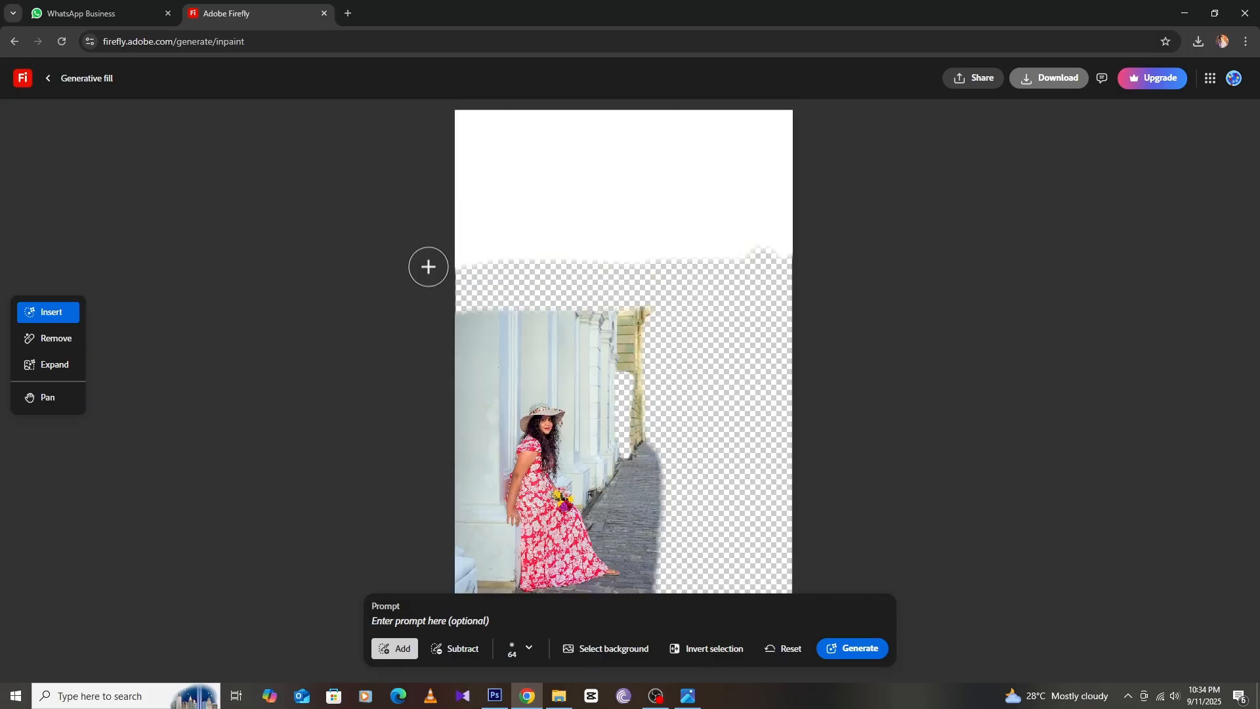
pyautogui.moveTo(427, 267); pyautogui.dragTo(838, 250)
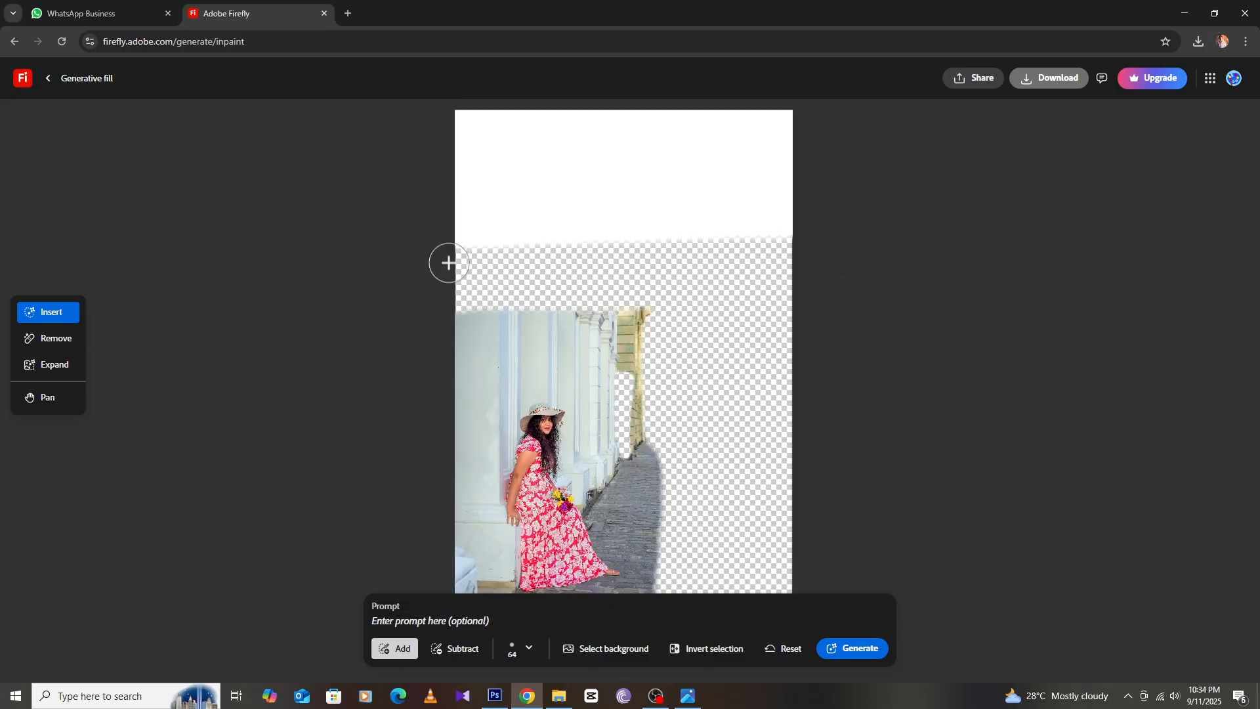
pyautogui.moveTo(445, 262)
pyautogui.mouseDown()
pyautogui.moveTo(383, 242)
pyautogui.moveTo(475, 236)
pyautogui.moveTo(400, 220)
pyautogui.moveTo(689, 192)
pyautogui.moveTo(559, 193)
pyautogui.moveTo(696, 172)
pyautogui.moveTo(552, 168)
pyautogui.moveTo(635, 150)
pyautogui.moveTo(577, 137)
pyautogui.moveTo(624, 126)
pyautogui.moveTo(463, 112)
pyautogui.moveTo(844, 112)
pyautogui.moveTo(589, 120)
pyautogui.moveTo(751, 129)
pyautogui.moveTo(592, 141)
pyautogui.moveTo(810, 147)
pyautogui.moveTo(810, 158)
pyautogui.moveTo(625, 176)
pyautogui.moveTo(782, 210)
pyautogui.moveTo(641, 239)
pyautogui.mouseUp()
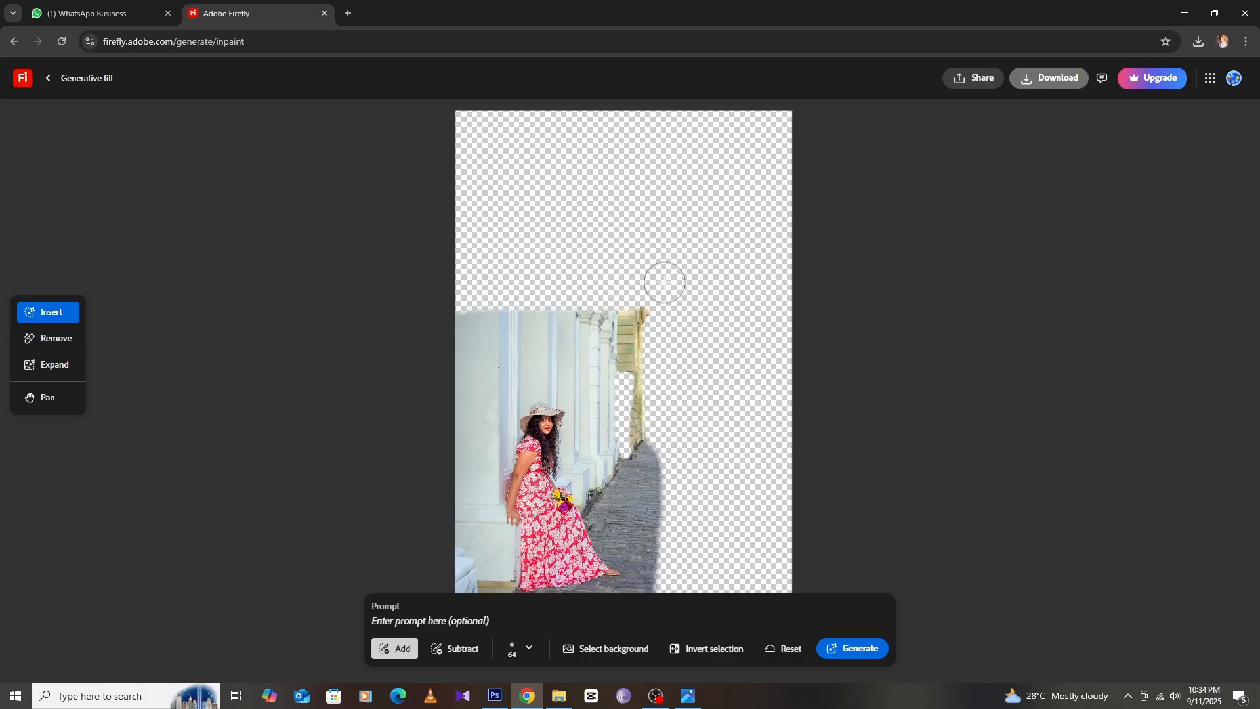
pyautogui.scroll(-2, 716, 541)
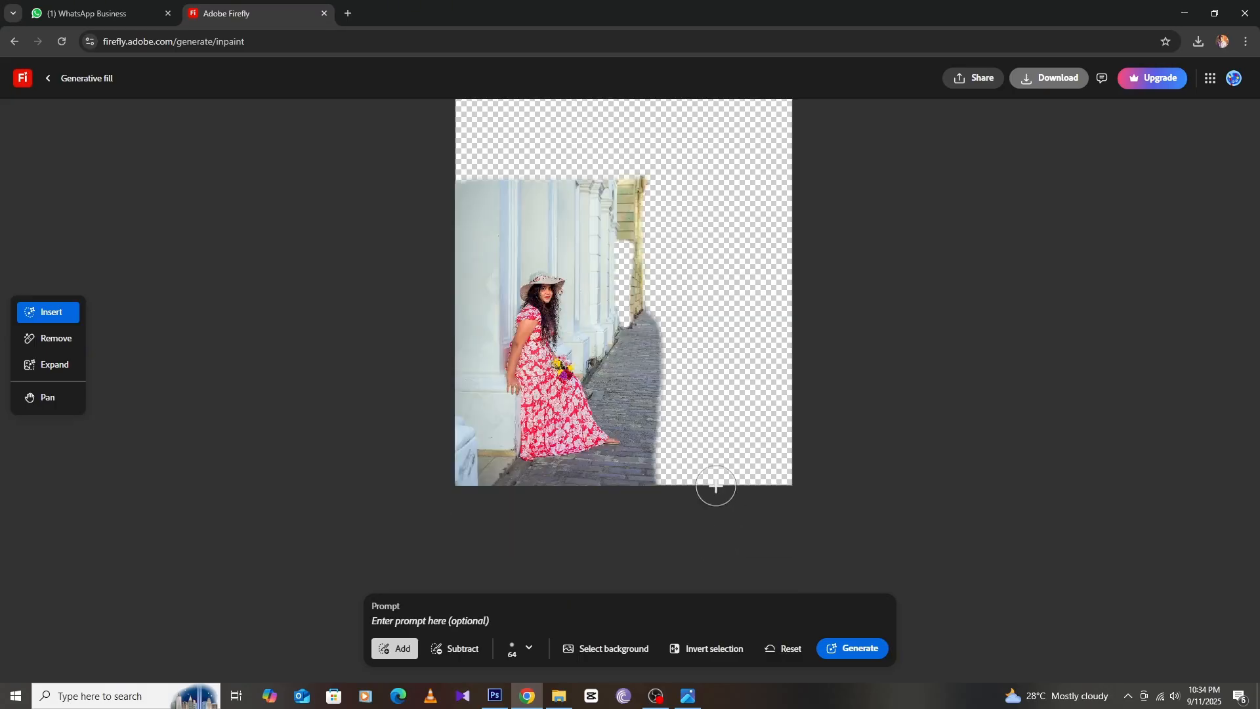
# Paste the prompt "Create with a palace backdrop. In the style of royal buildings." and generate the fill
pyautogui.scroll(1, 734, 372)
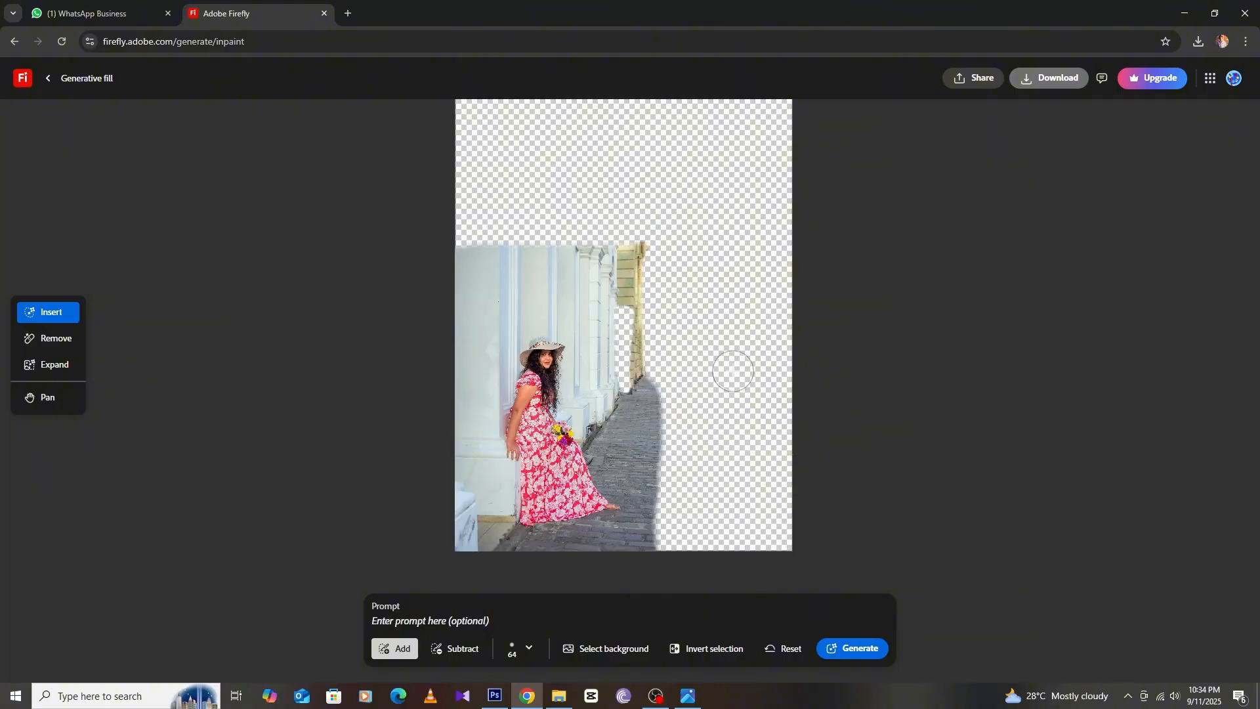
pyautogui.scroll(1, 672, 507)
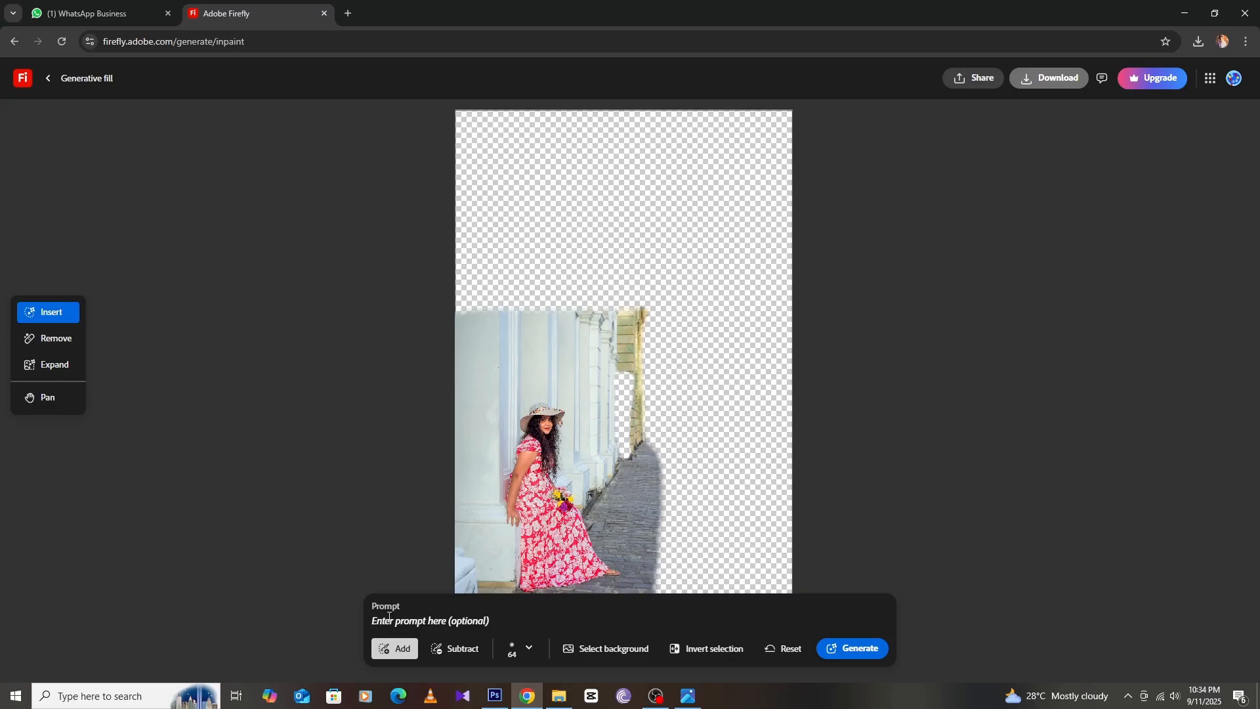
pyautogui.write('Create with a palace backdrop. In the style of royal buildings.')
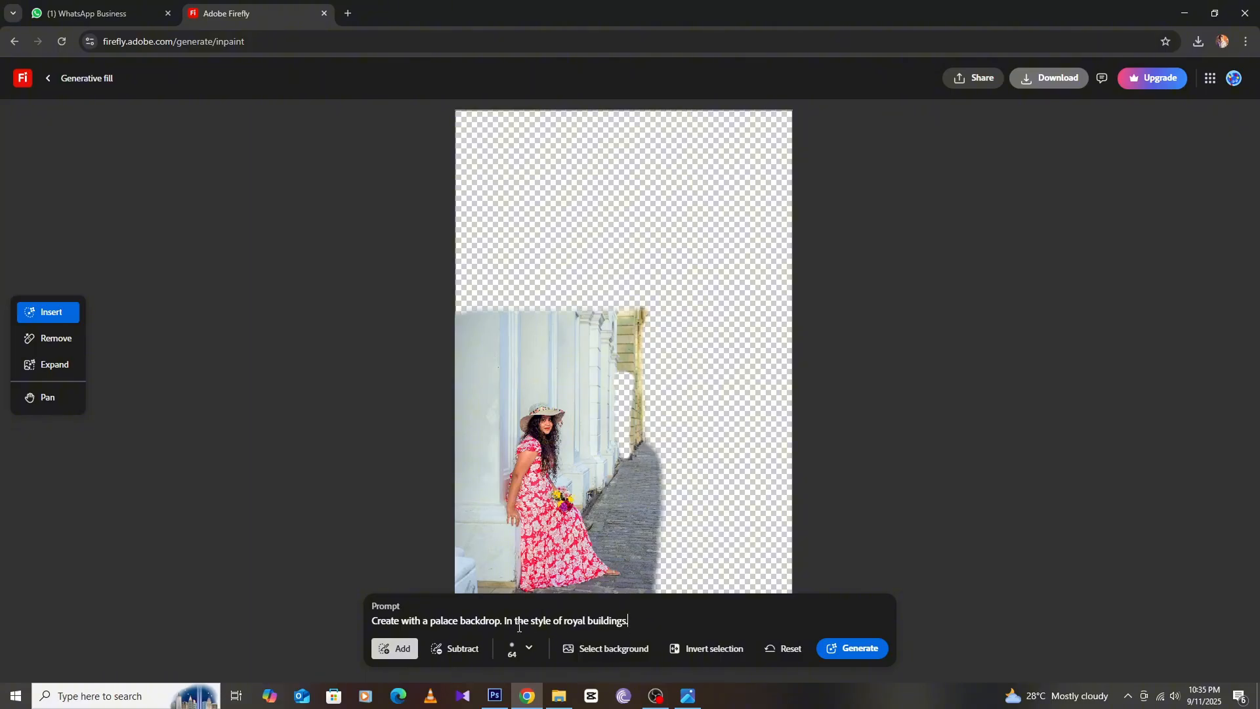
pyautogui.click(844, 649)
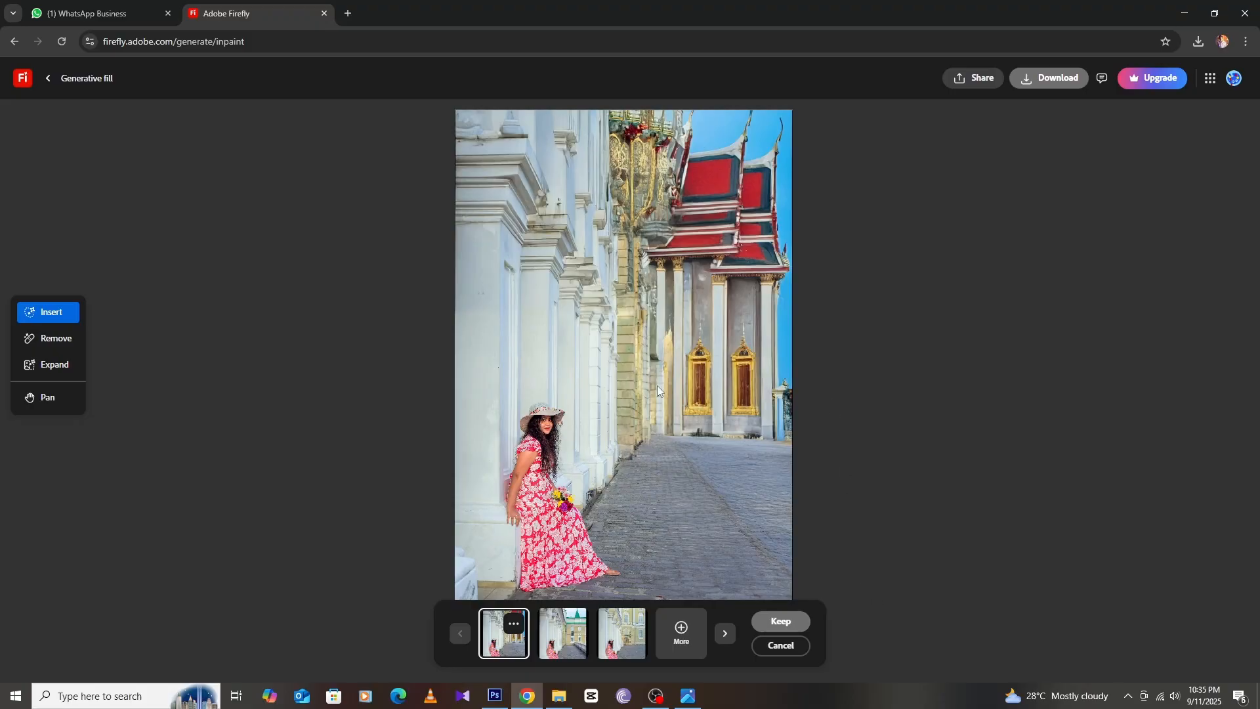
# Preview each of the three generated variations in turn to compare them
pyautogui.click(562, 647)
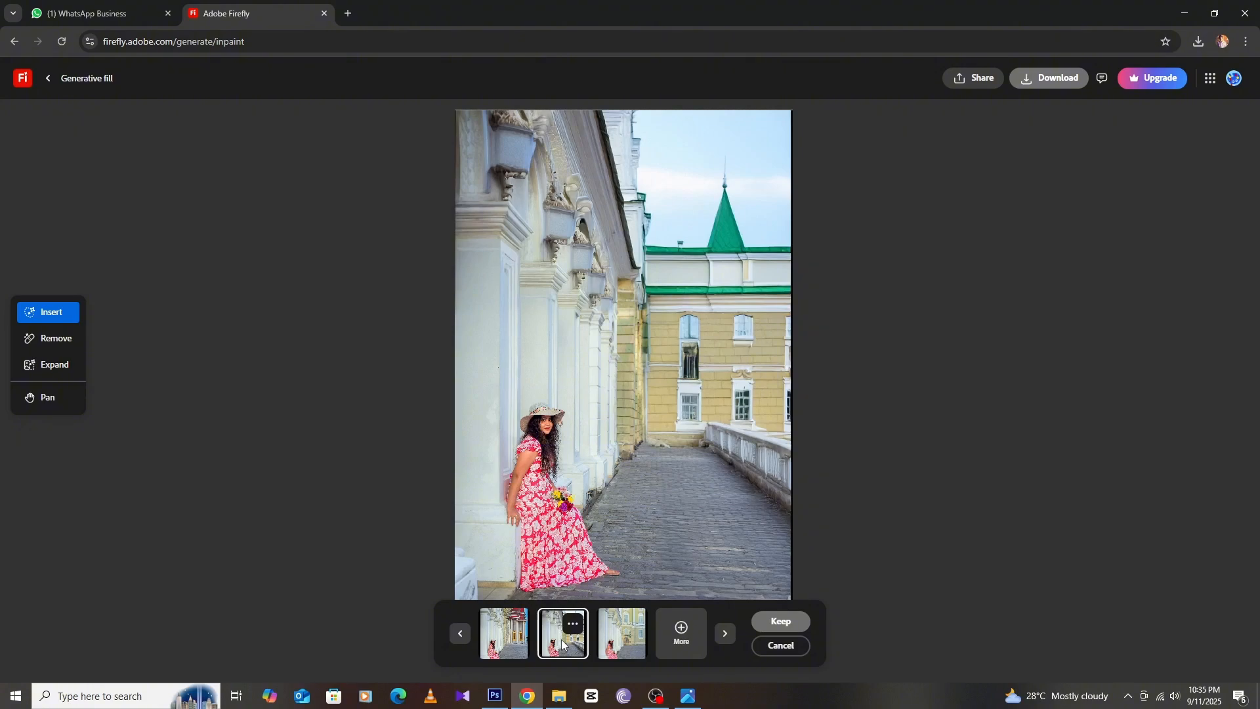
pyautogui.click(618, 642)
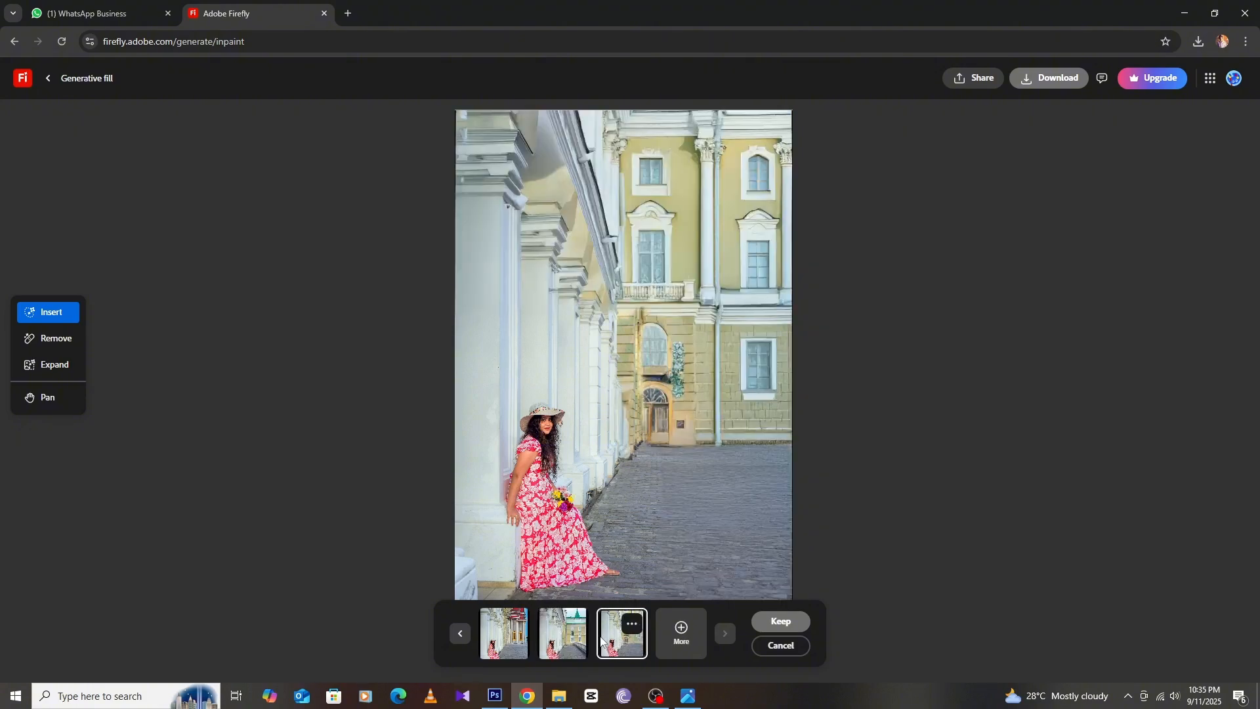
pyautogui.click(574, 642)
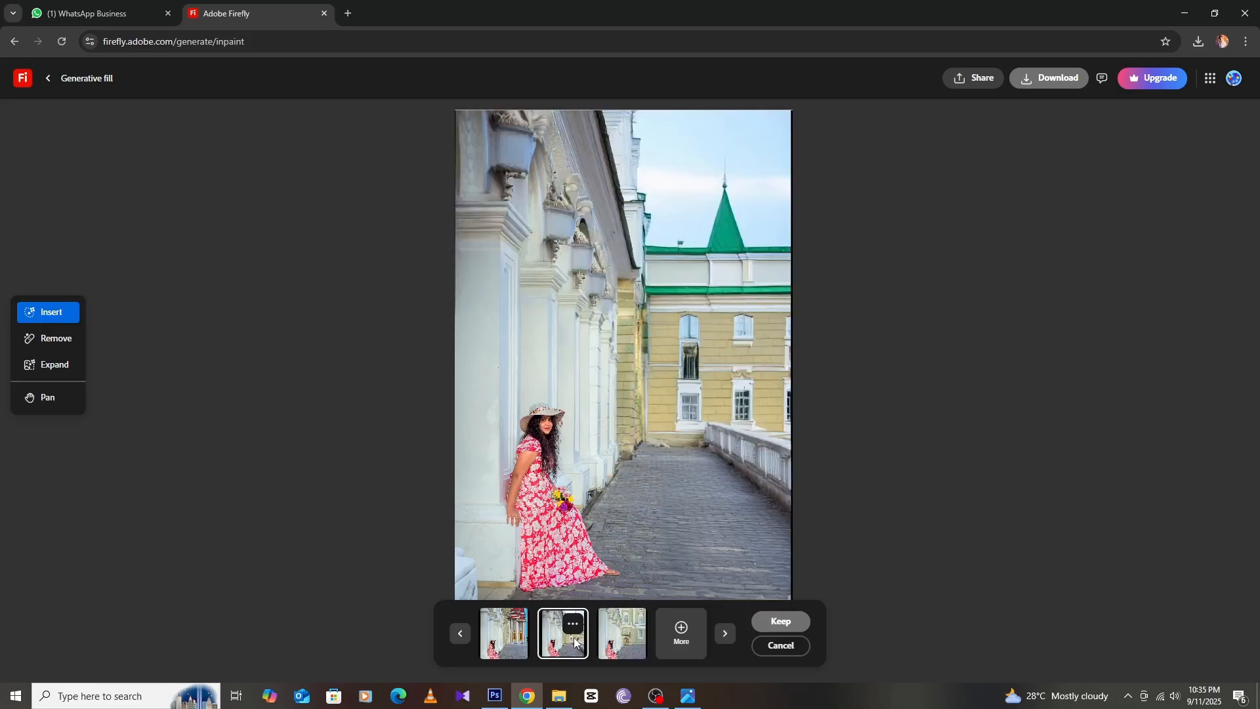
pyautogui.click(523, 645)
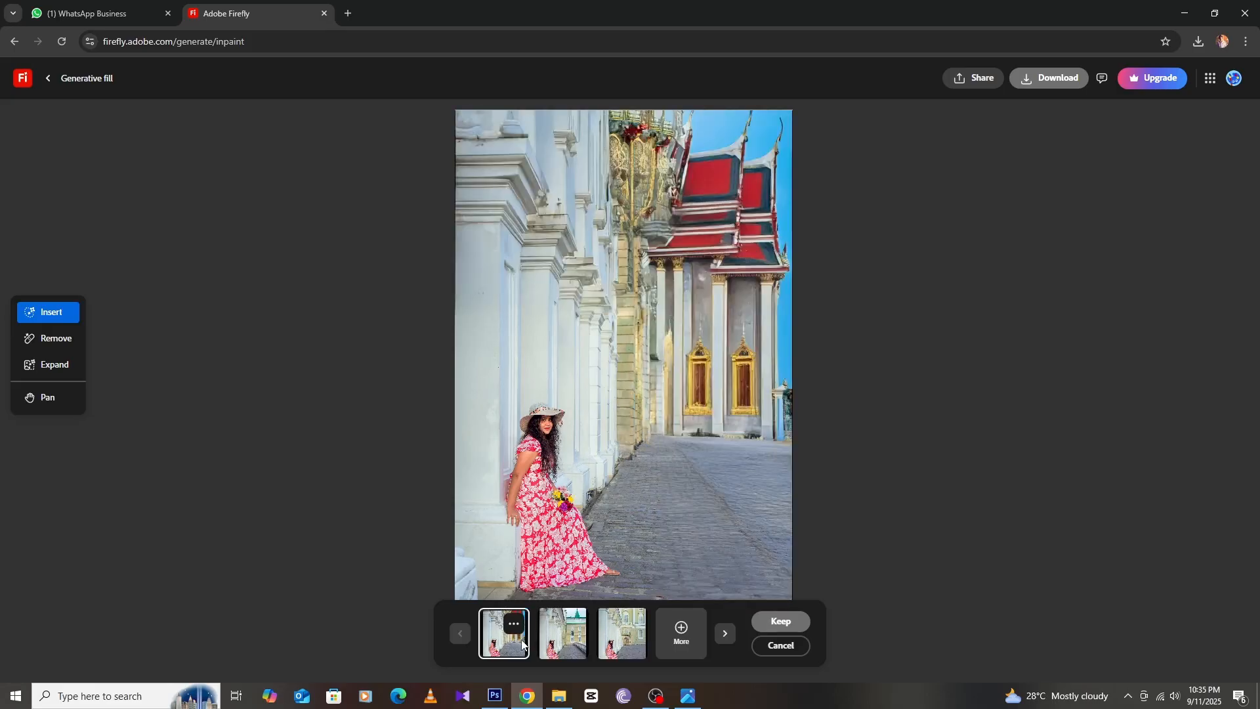
pyautogui.click(566, 643)
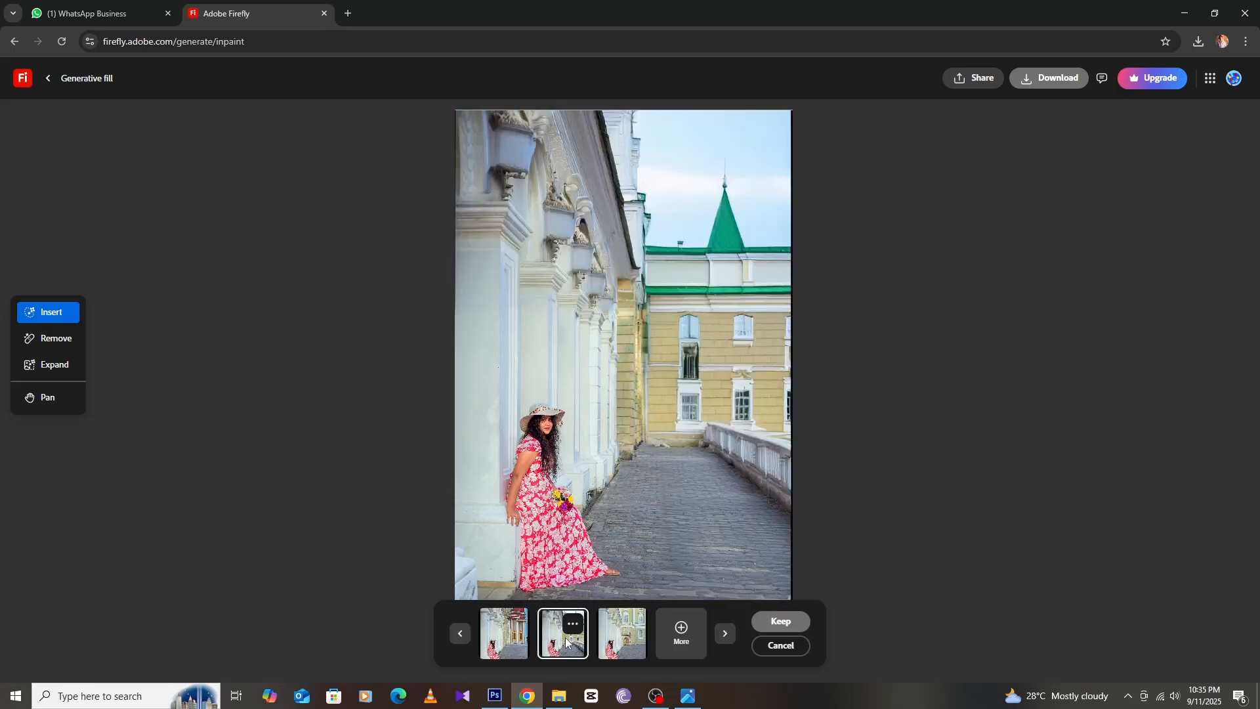
pyautogui.click(619, 649)
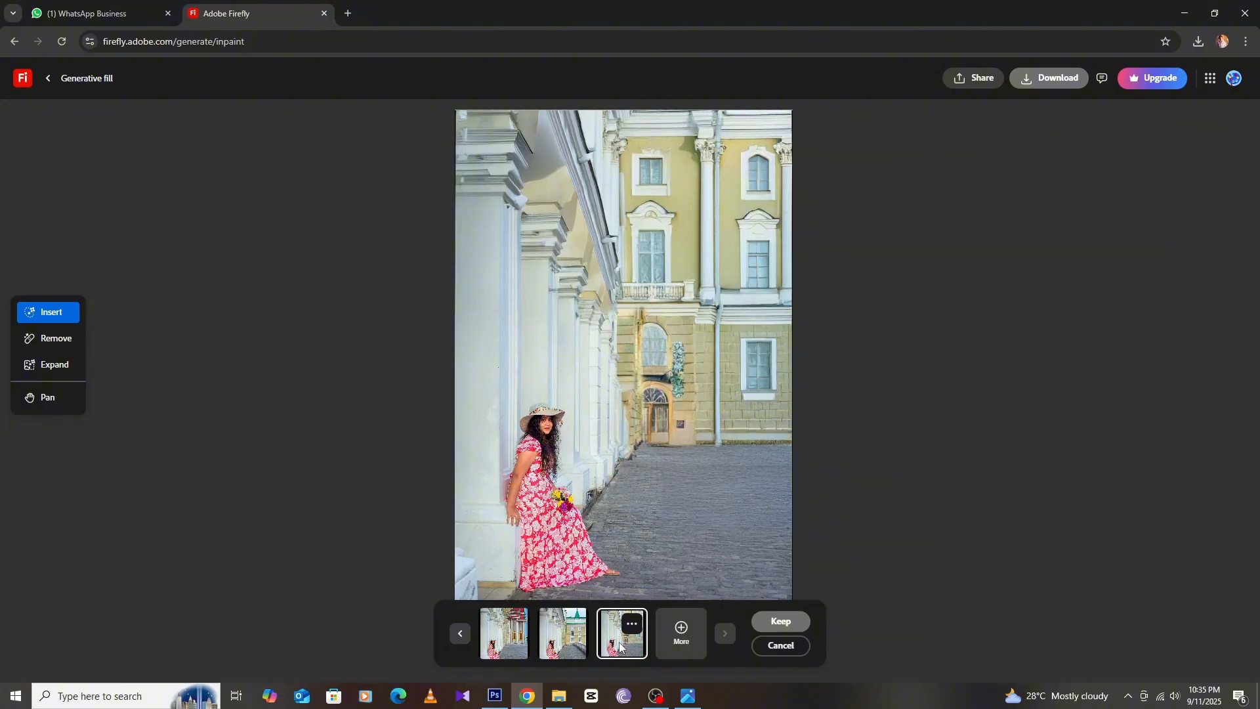
# Generate an additional set of variations and preview each of the new results
pyautogui.click(680, 634)
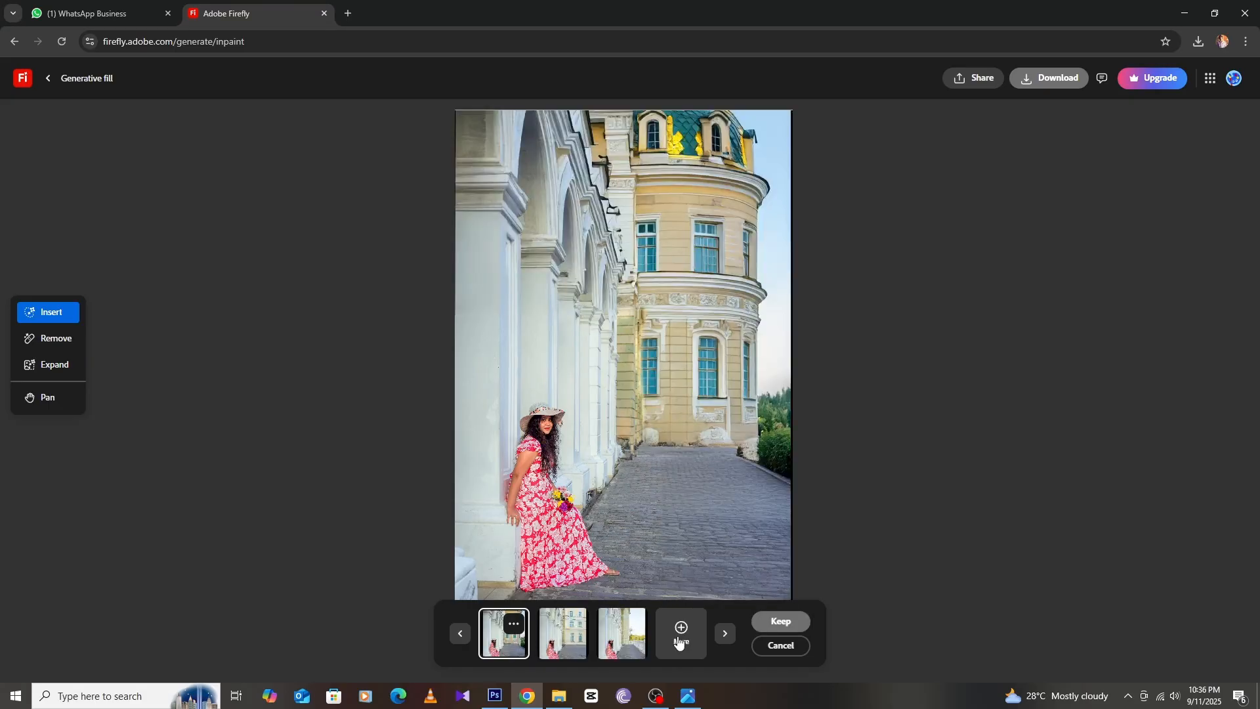
pyautogui.click(571, 644)
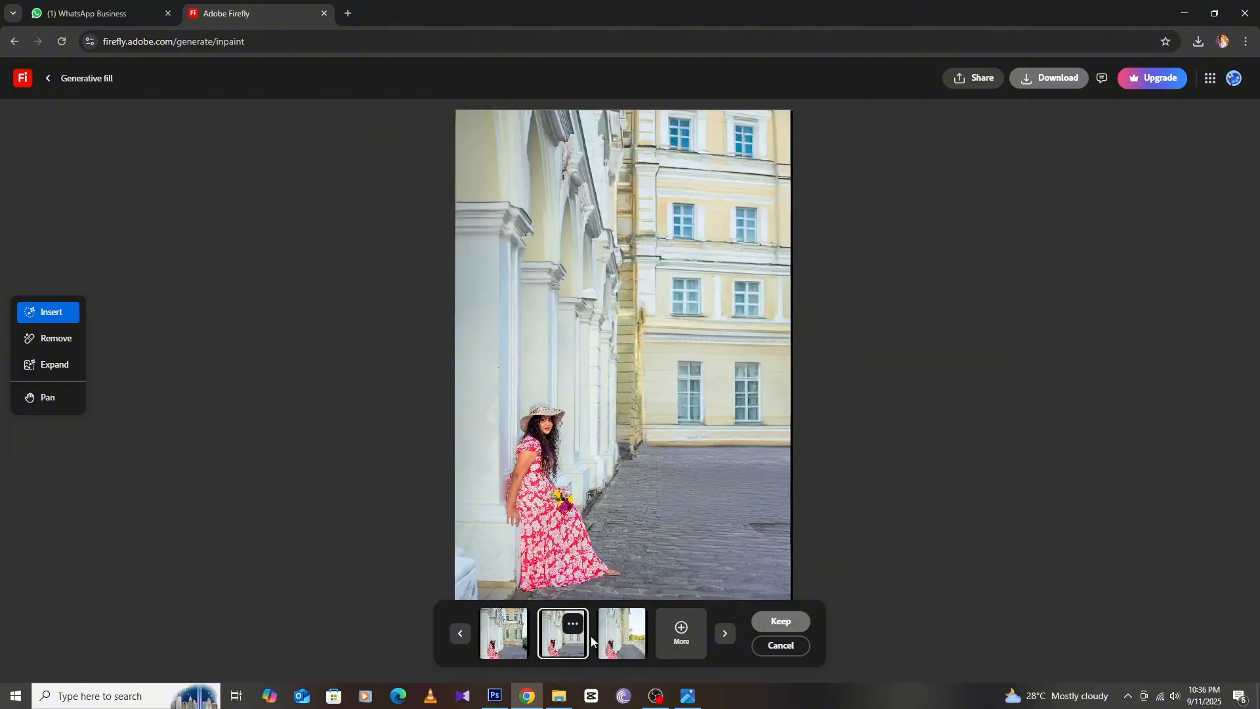
pyautogui.click(618, 638)
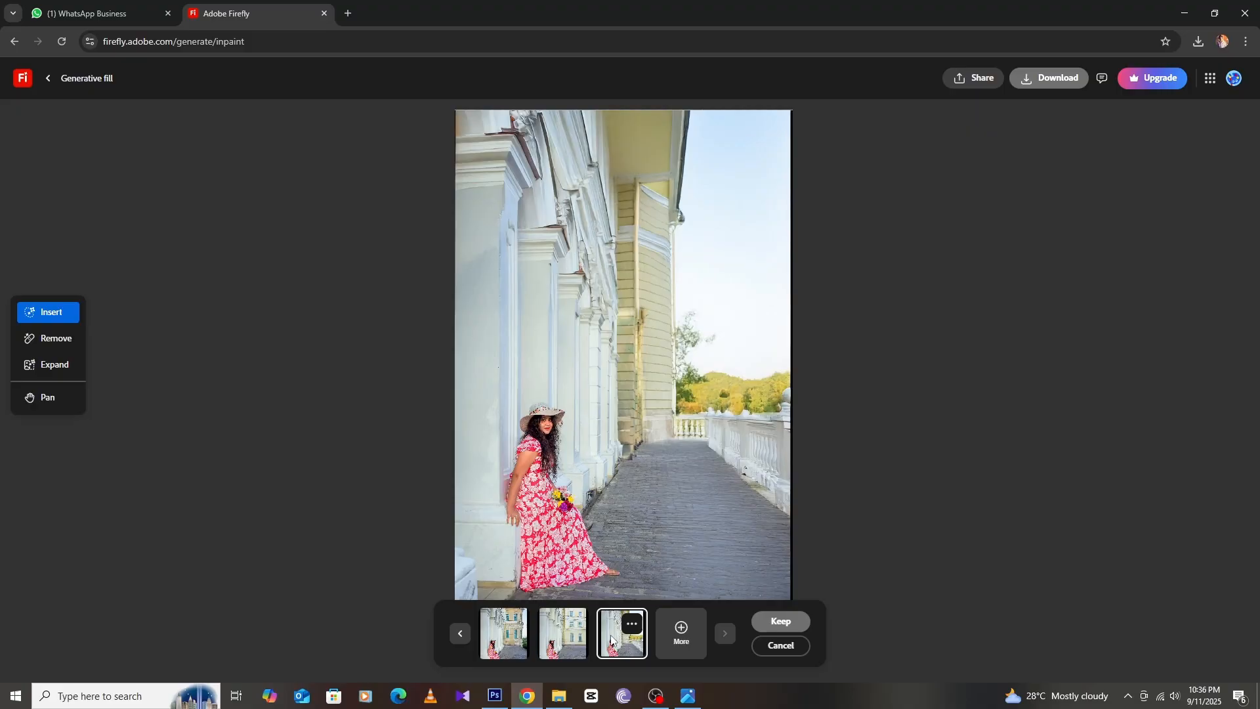
pyautogui.click(576, 649)
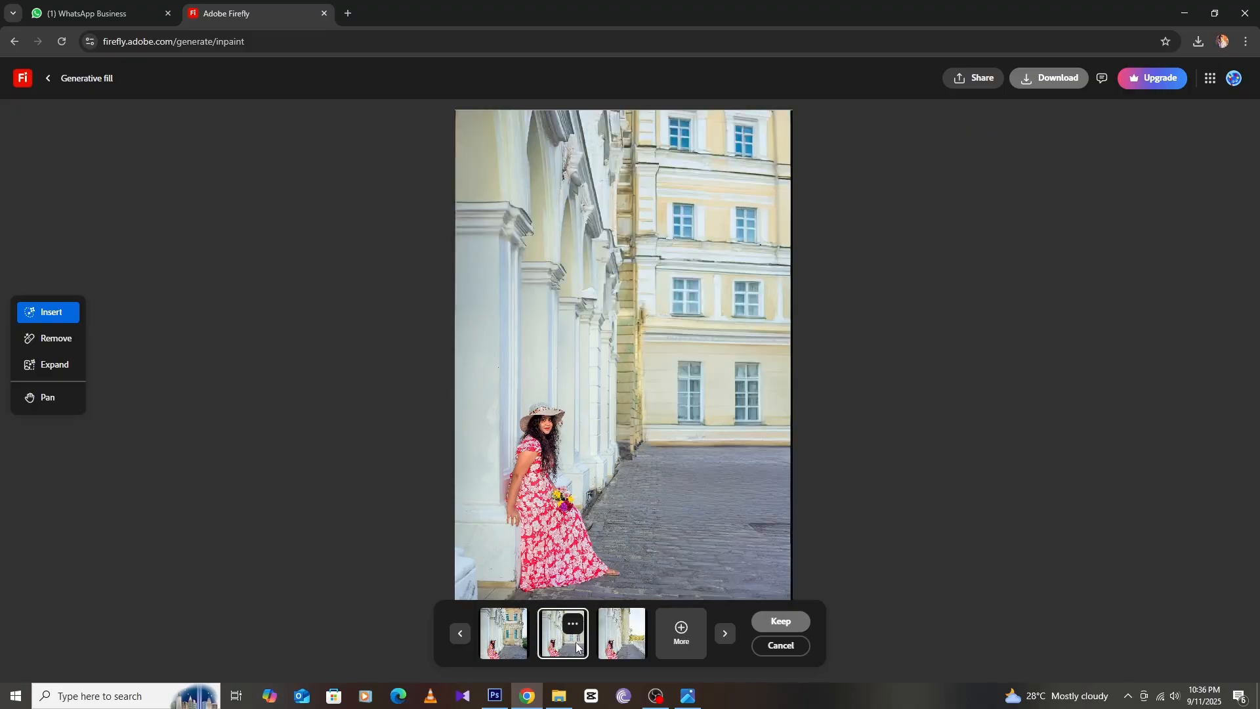
pyautogui.click(515, 638)
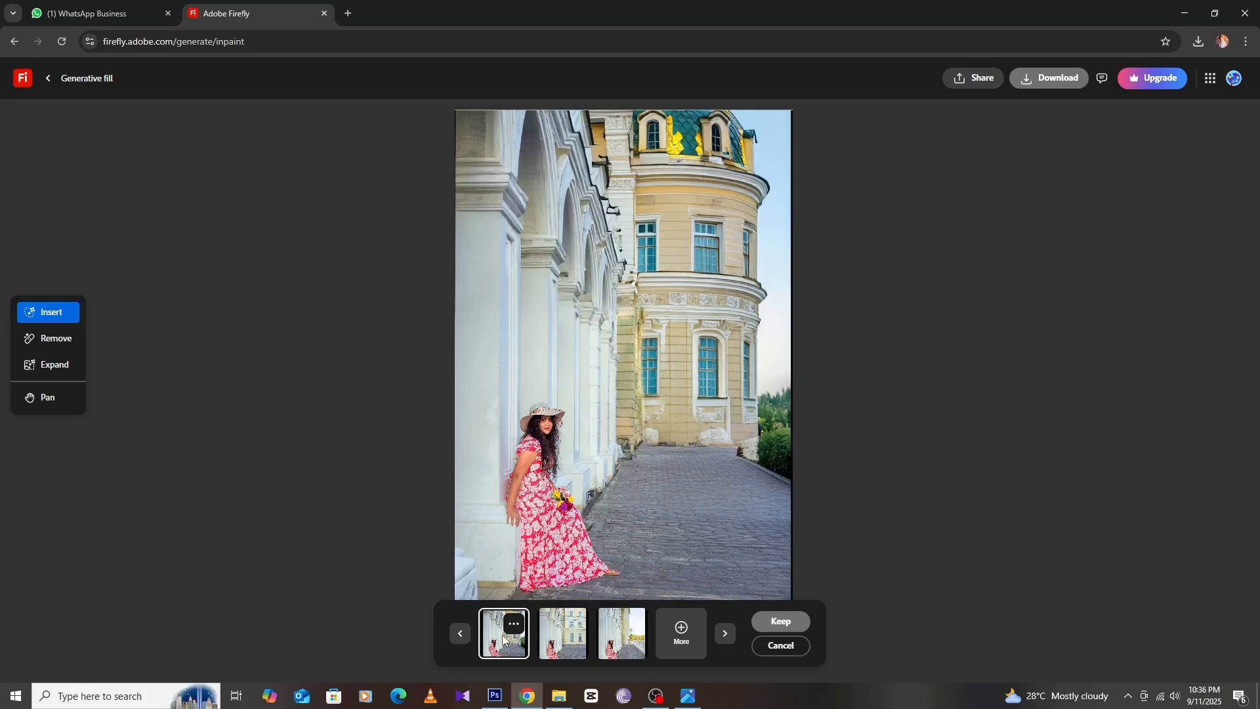
# Page back and forth between the variation sets to compare all results
pyautogui.click(461, 635)
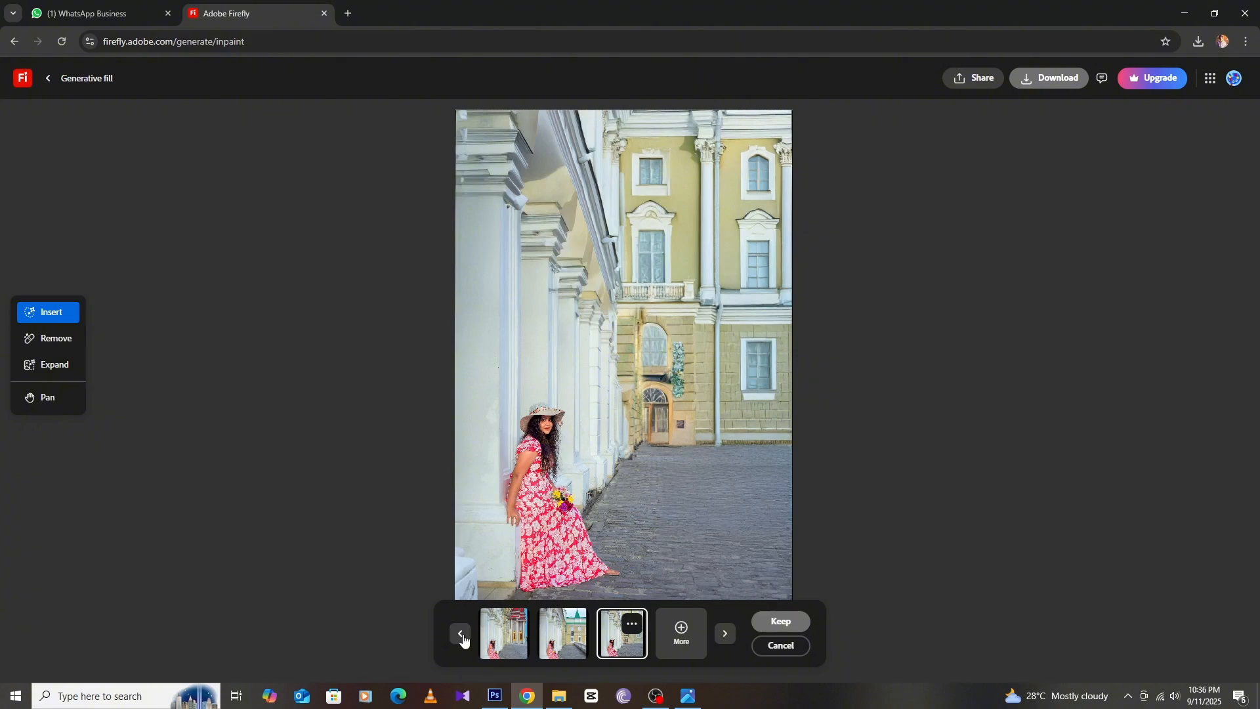
pyautogui.click(462, 636)
pyautogui.click(462, 634)
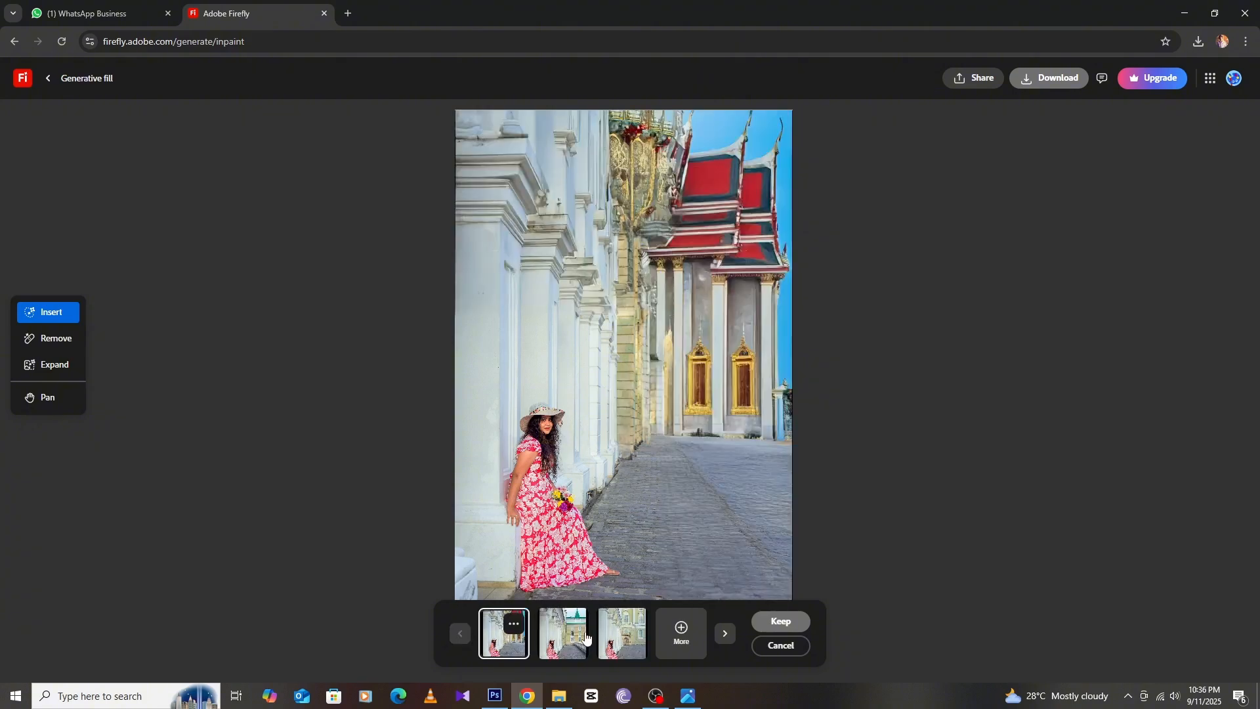
pyautogui.click(726, 634)
pyautogui.click(726, 634)
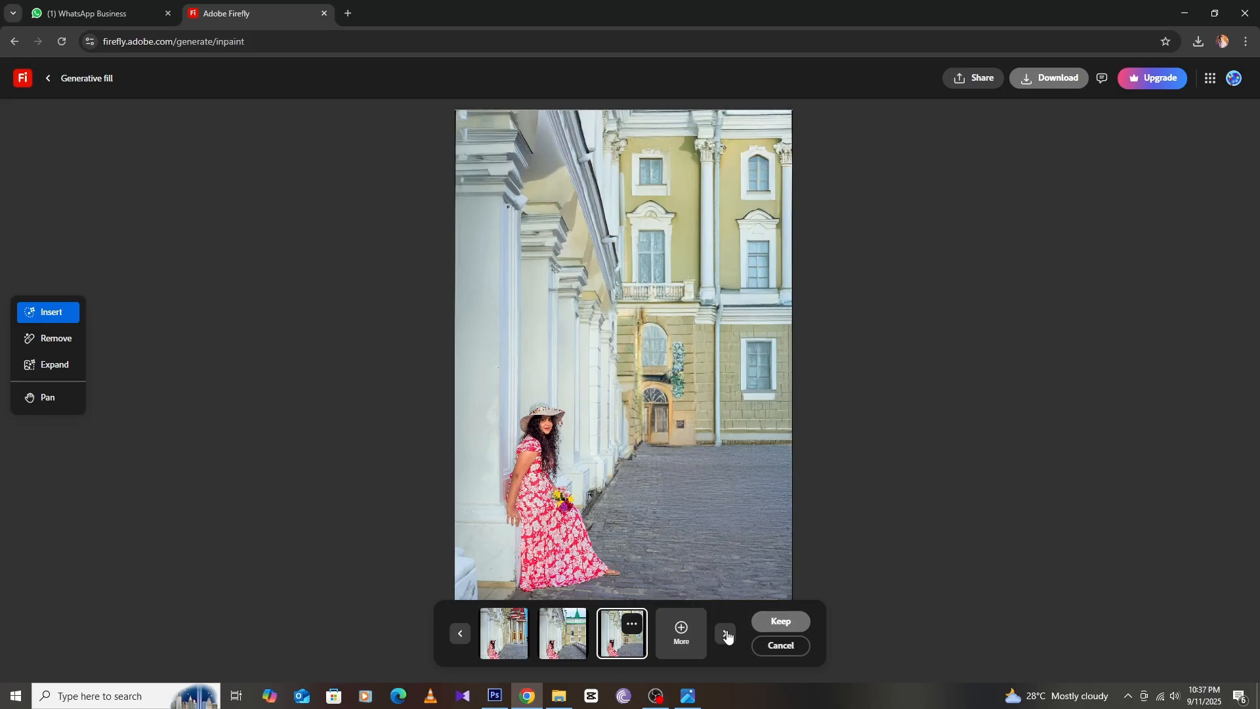
pyautogui.click(728, 636)
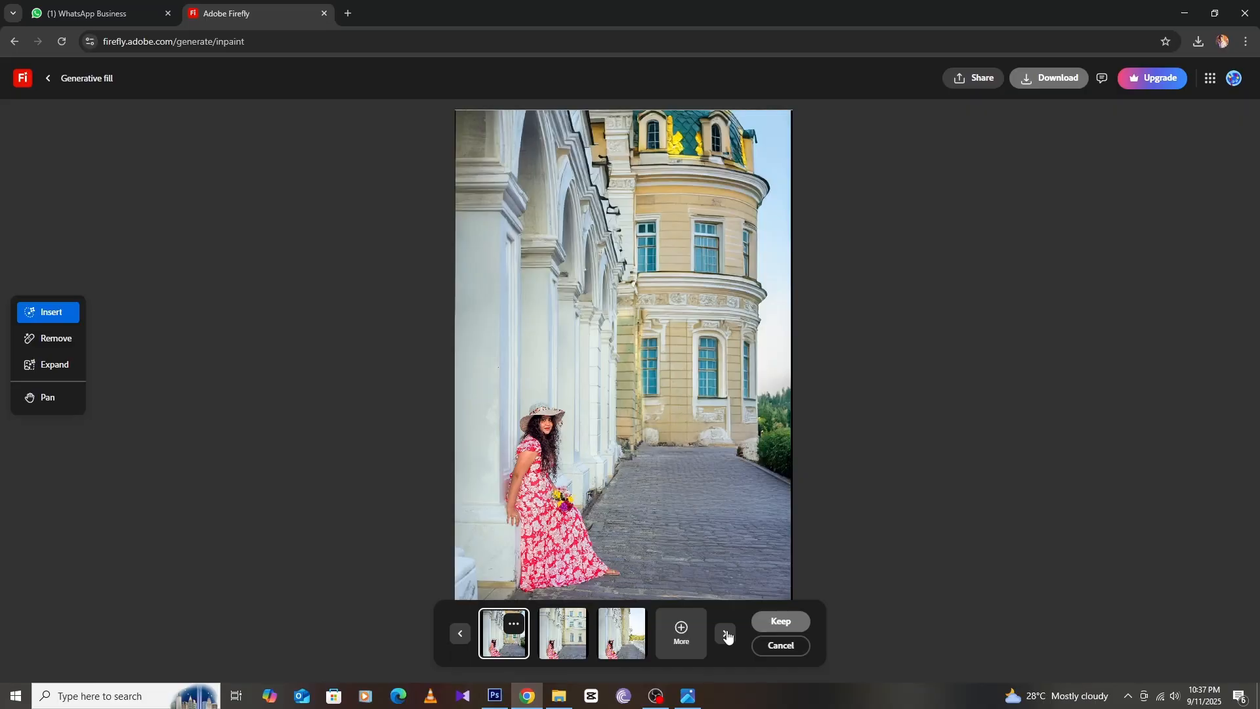
pyautogui.click(728, 636)
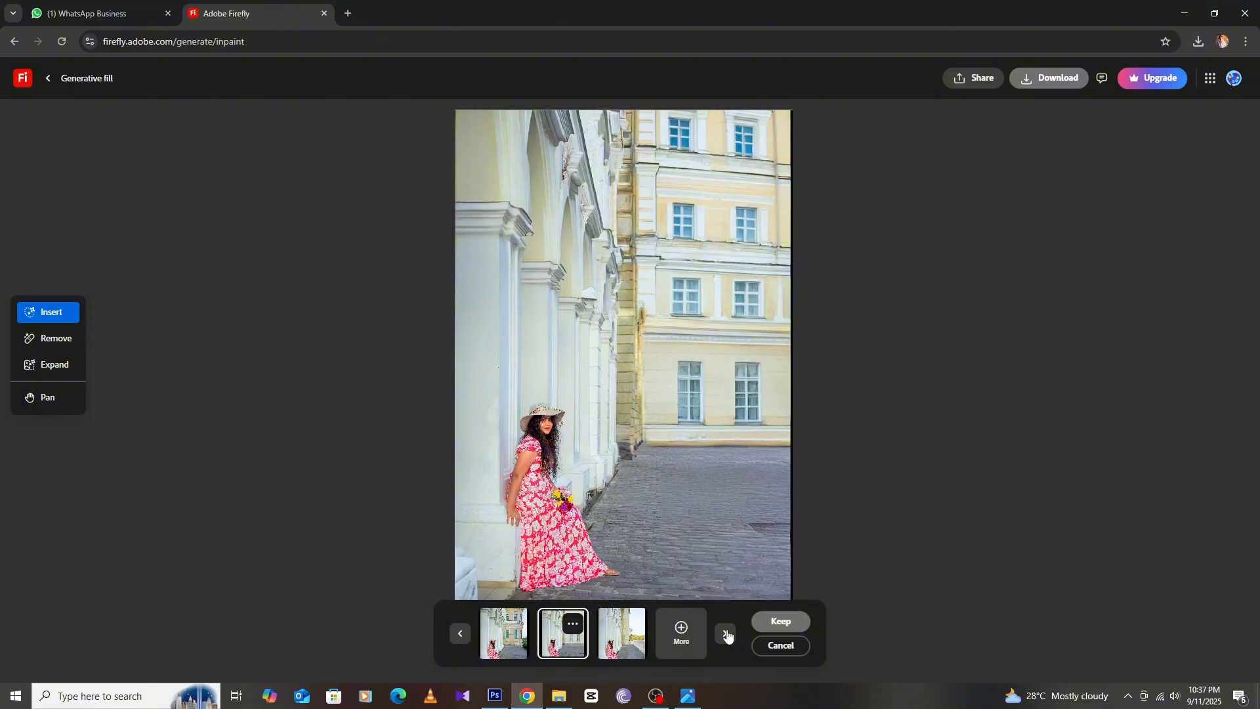
pyautogui.click(726, 634)
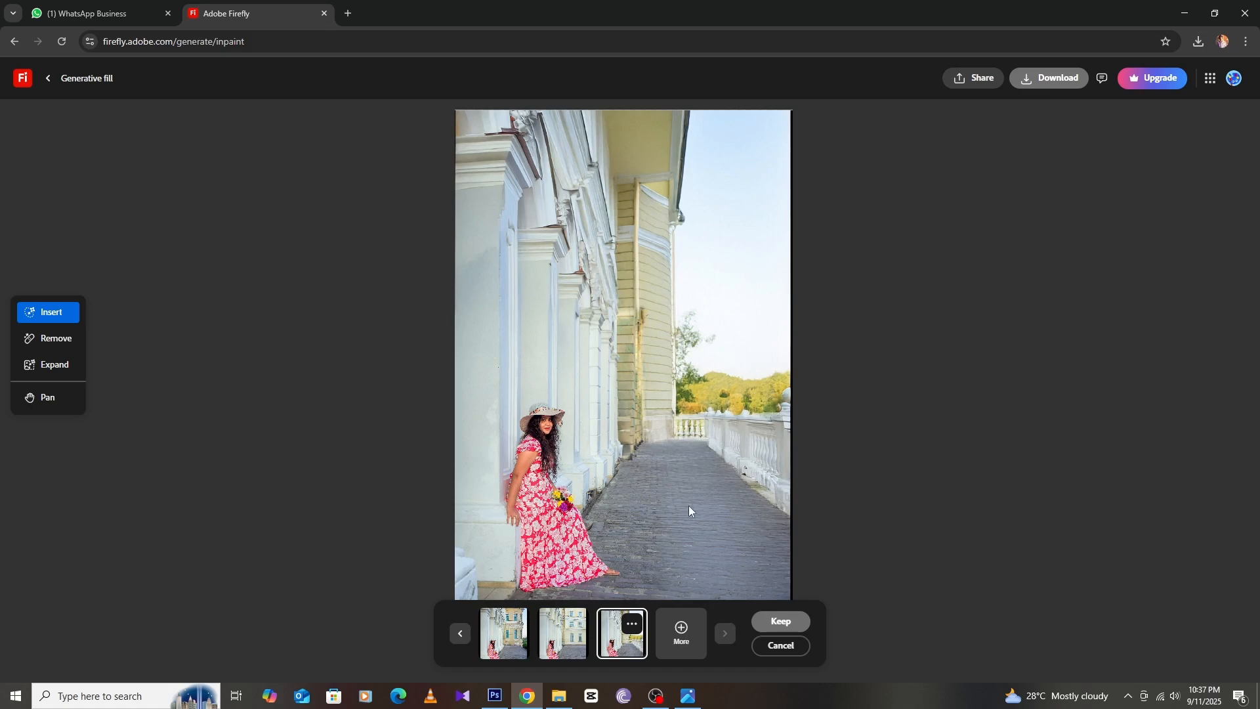
# Keep the variation with the white balustrade and distant hills, and download the image
pyautogui.click(785, 621)
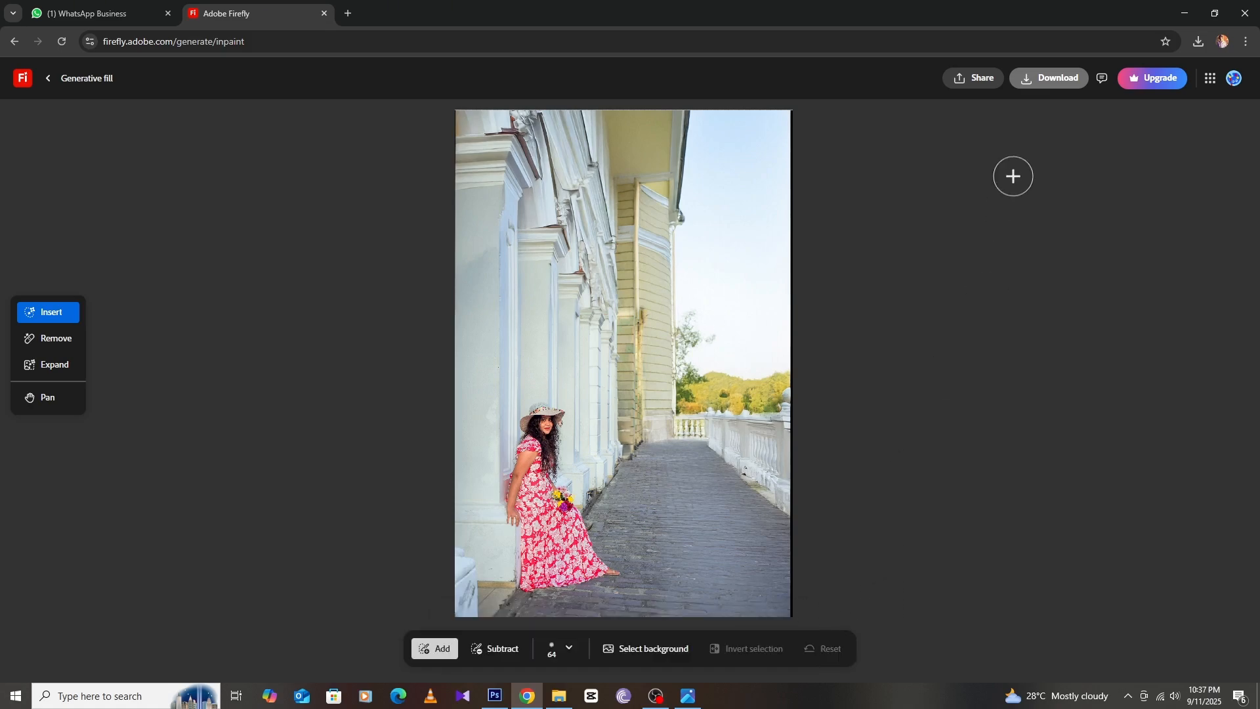
pyautogui.click(1059, 78)
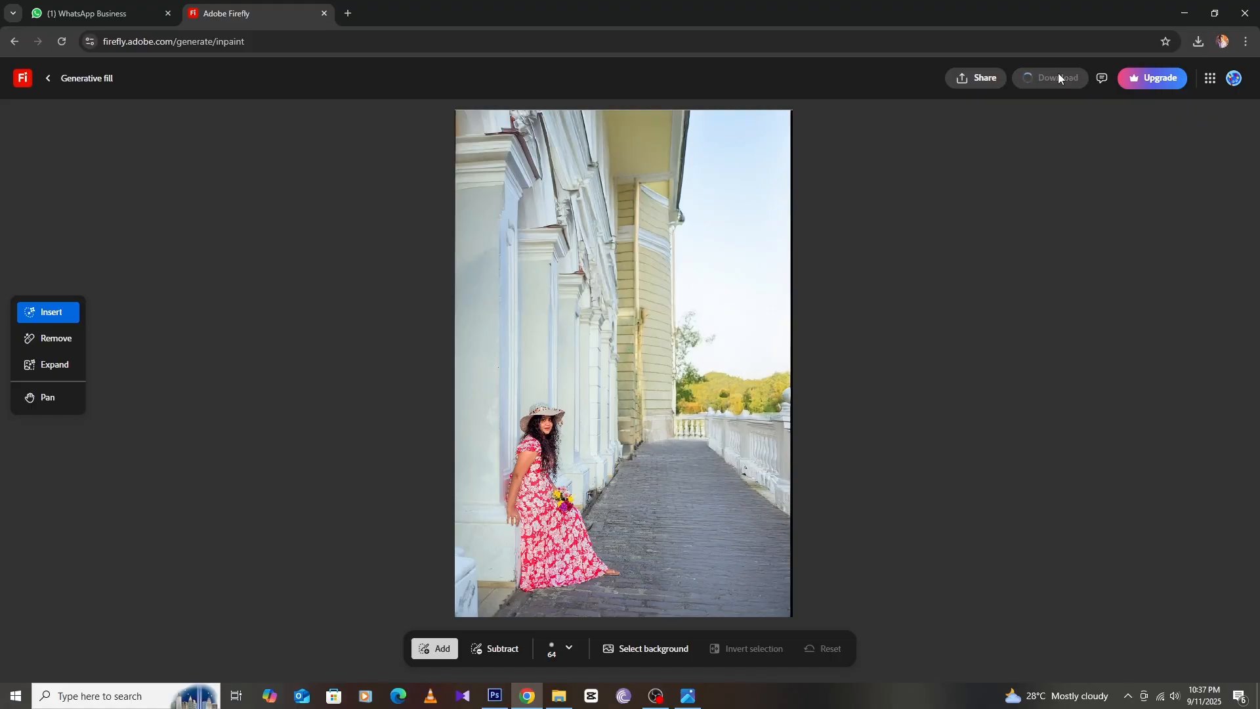